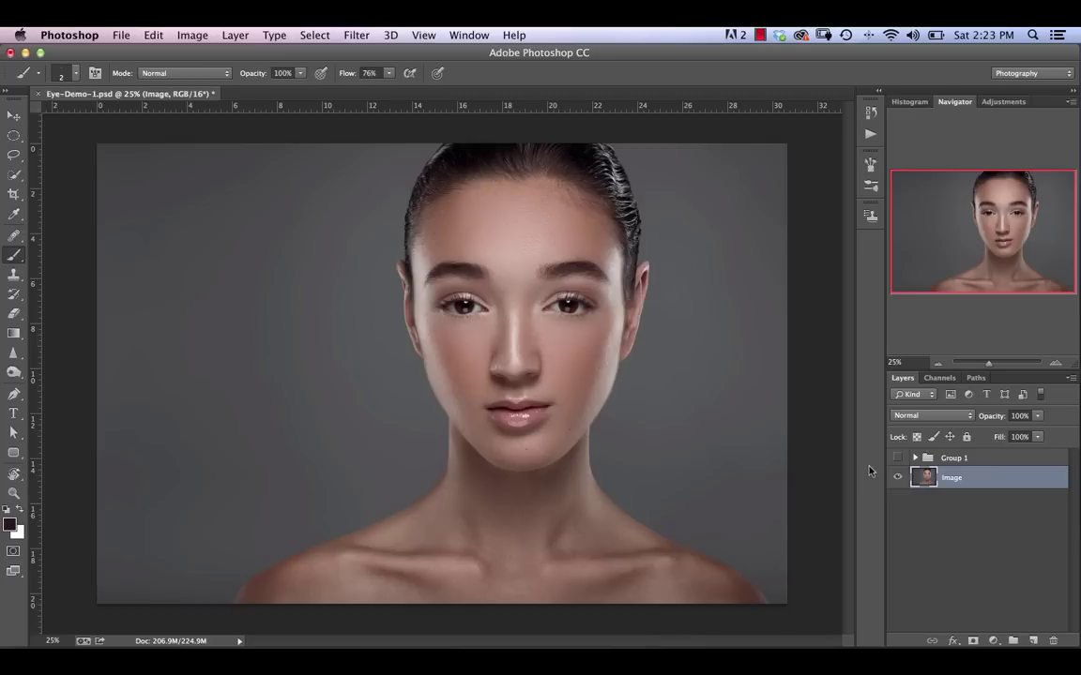
Examine the eye beside the blank background area at 200% zoom and preview the Group 1 retouching on it.
key(super+equal)
key(super+equal)
key(super+equal)
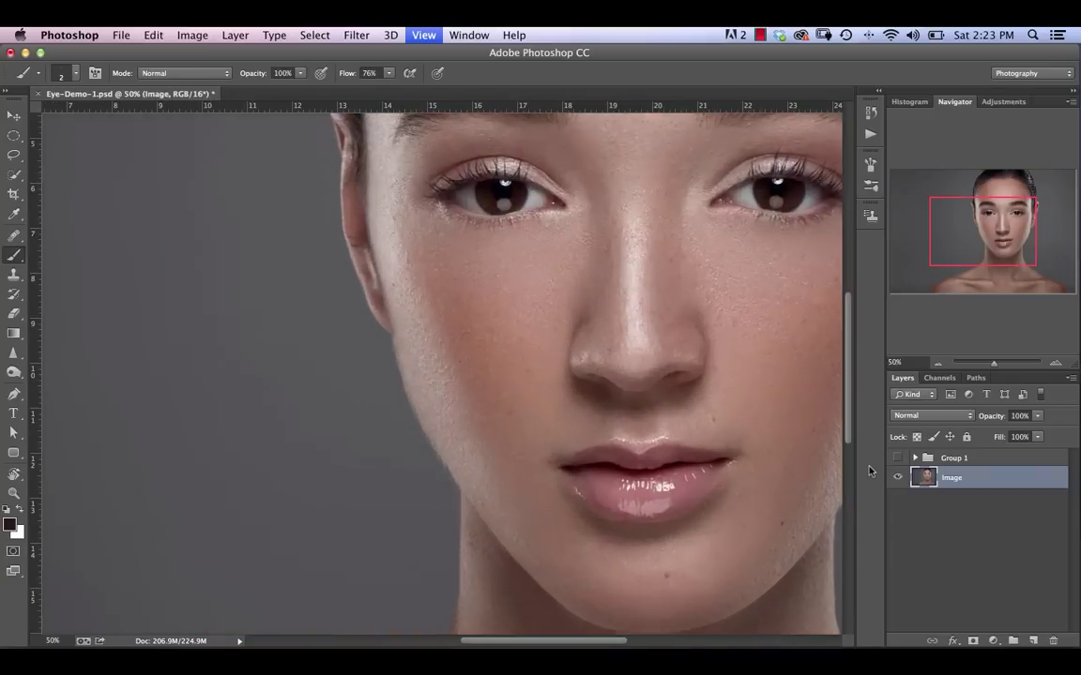
key(super+equal)
key(super+equal)
key(super+equal)
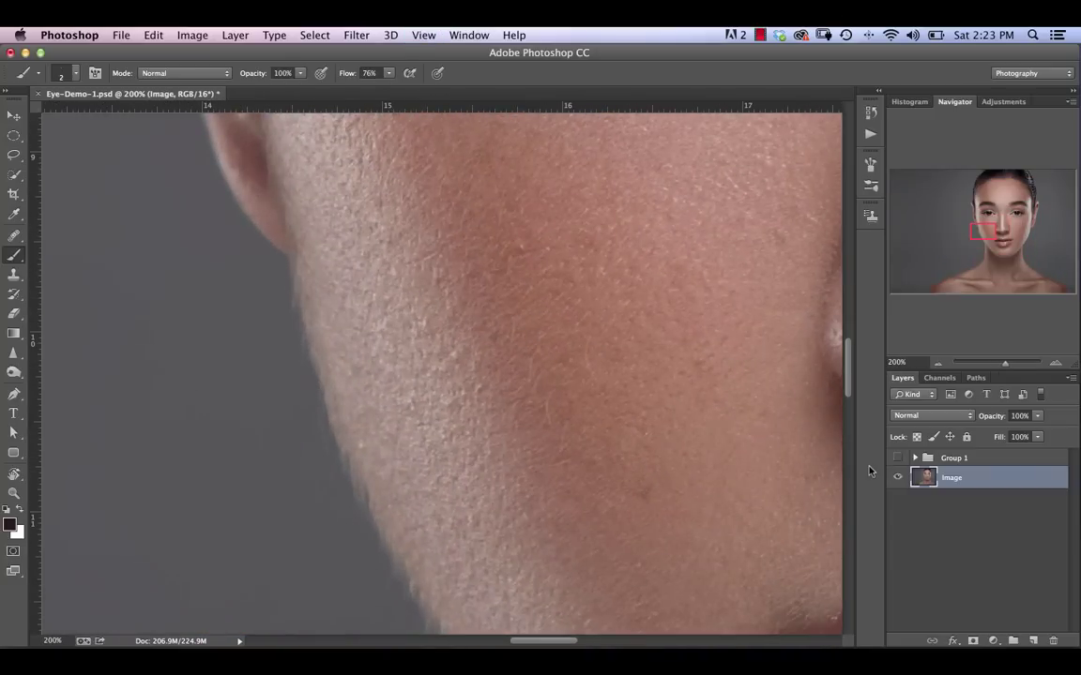
drag(985, 226, 988, 205)
key(super+minus)
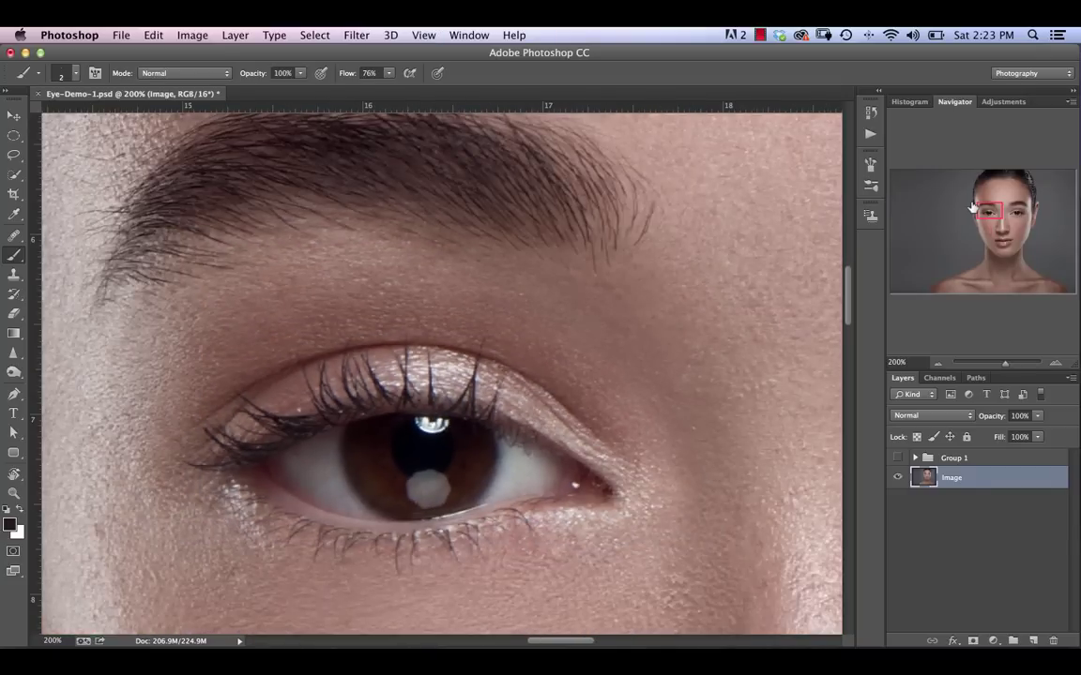
drag(991, 211, 986, 212)
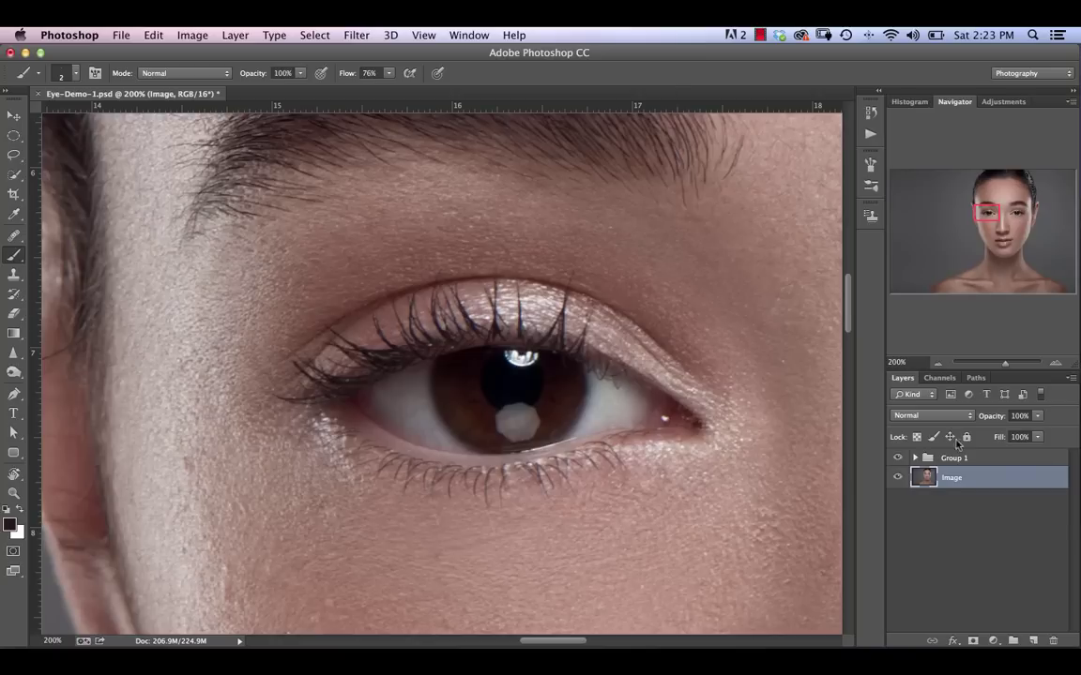
click(897, 458)
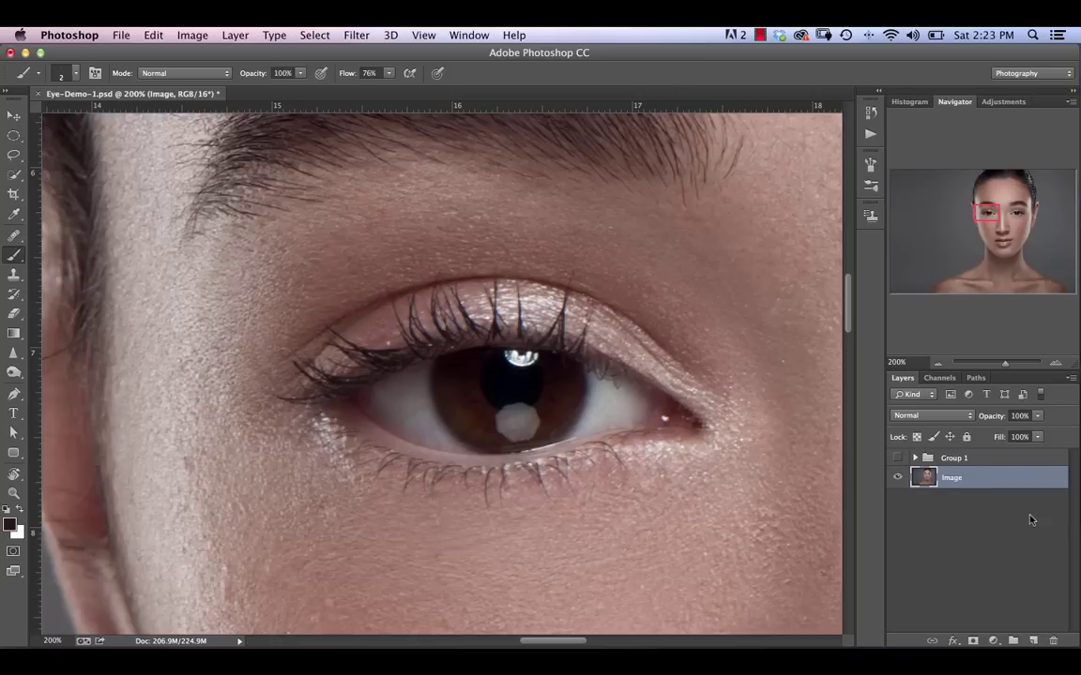
drag(522, 287, 500, 379)
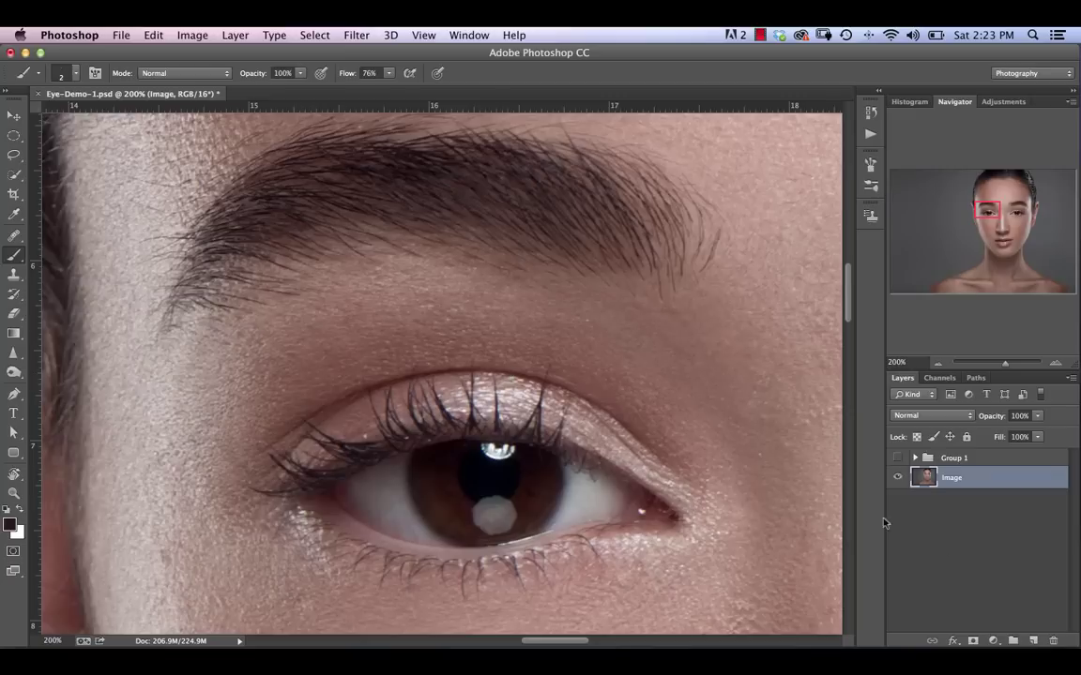
Add a new layer above the Image layer and choose the Clone Stamp tool, reviewing its brush presets.
click(1035, 640)
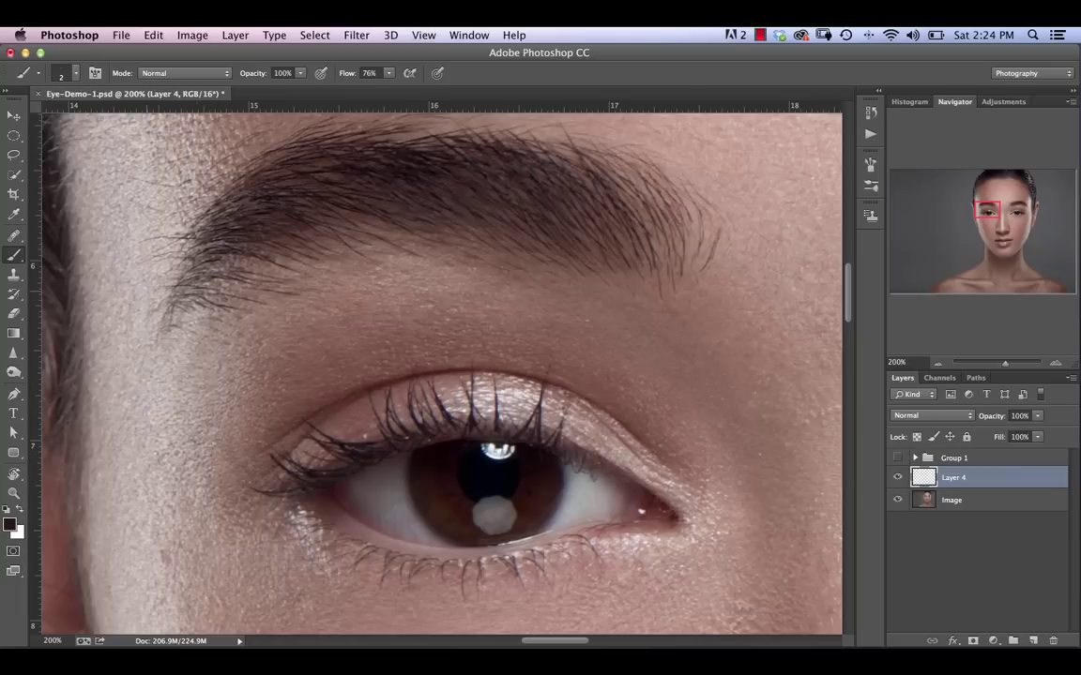
click(14, 274)
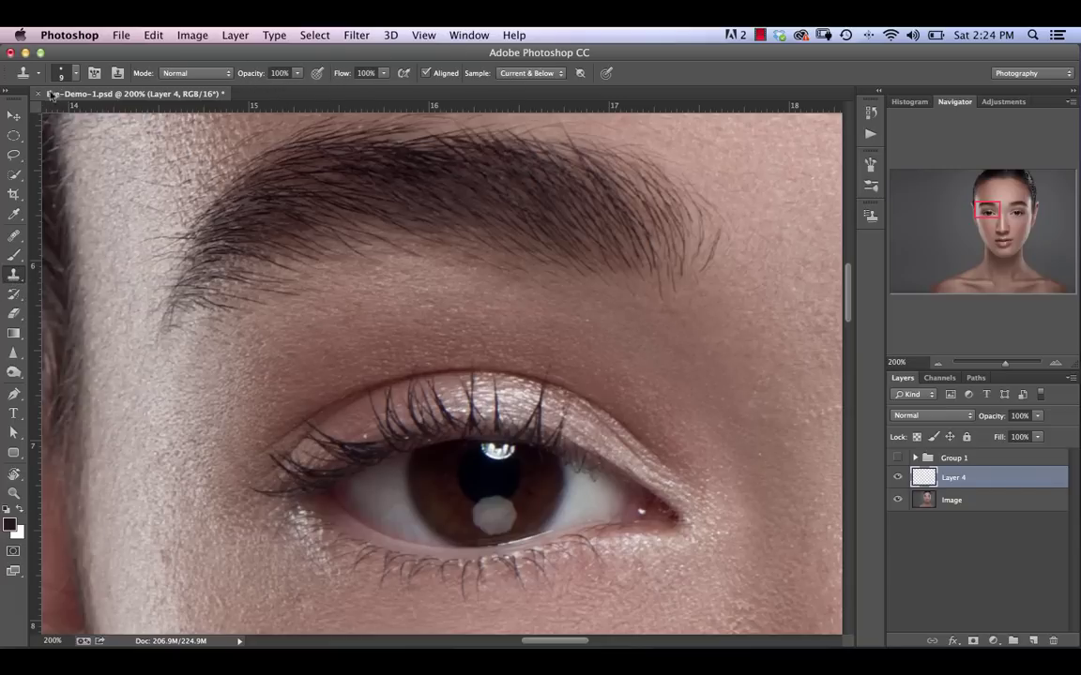
click(77, 73)
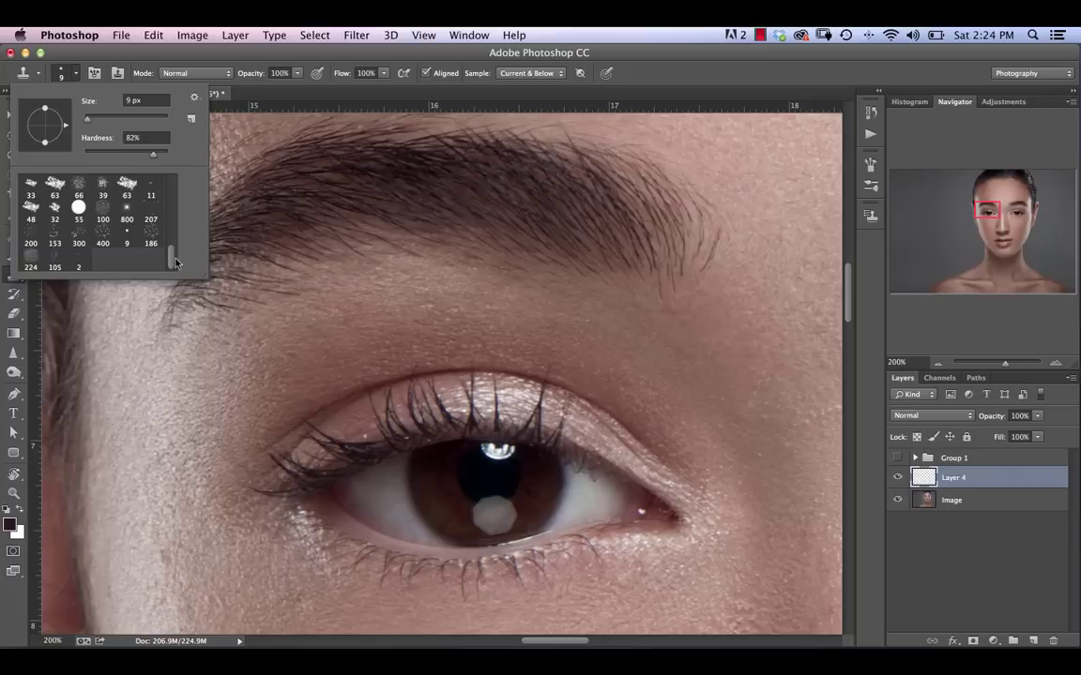
scroll(156, 233, up, 3)
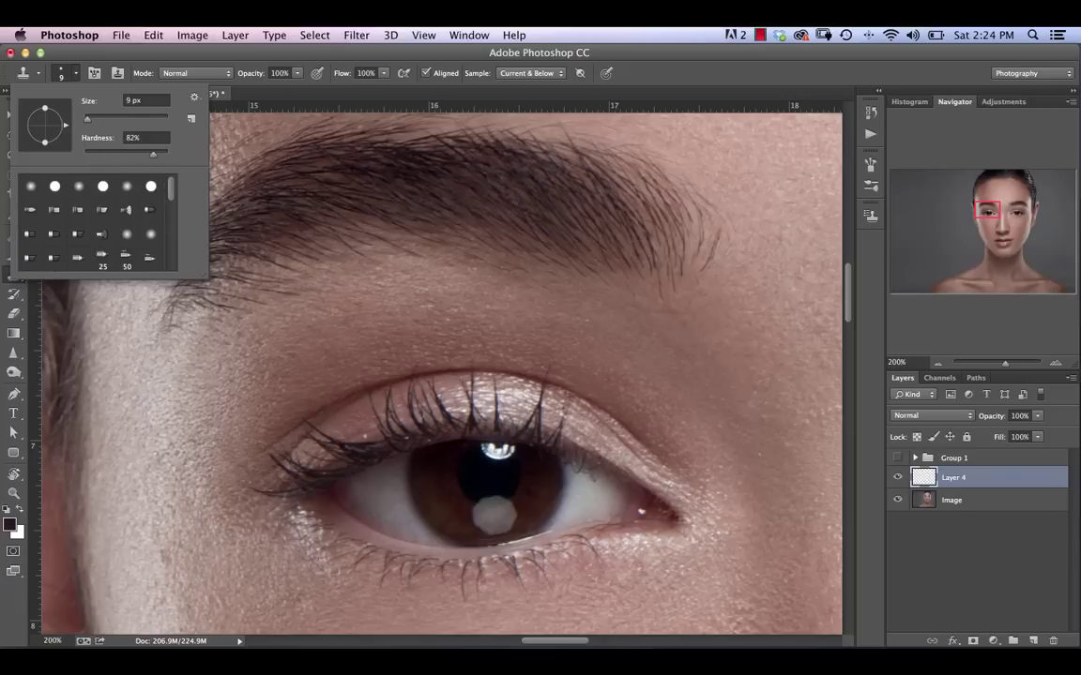
click(709, 84)
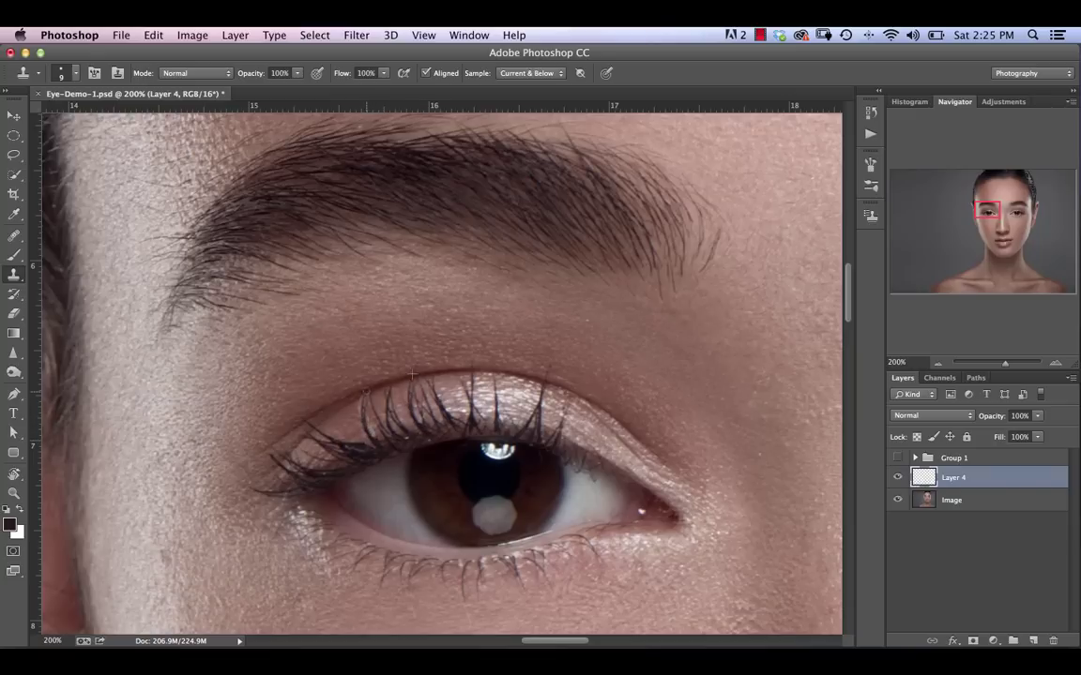
Clone an upper eyelash into the gap toward the eye's outer corner and set the layer's blend mode to Darken.
click(376, 448)
click(381, 447)
click(938, 419)
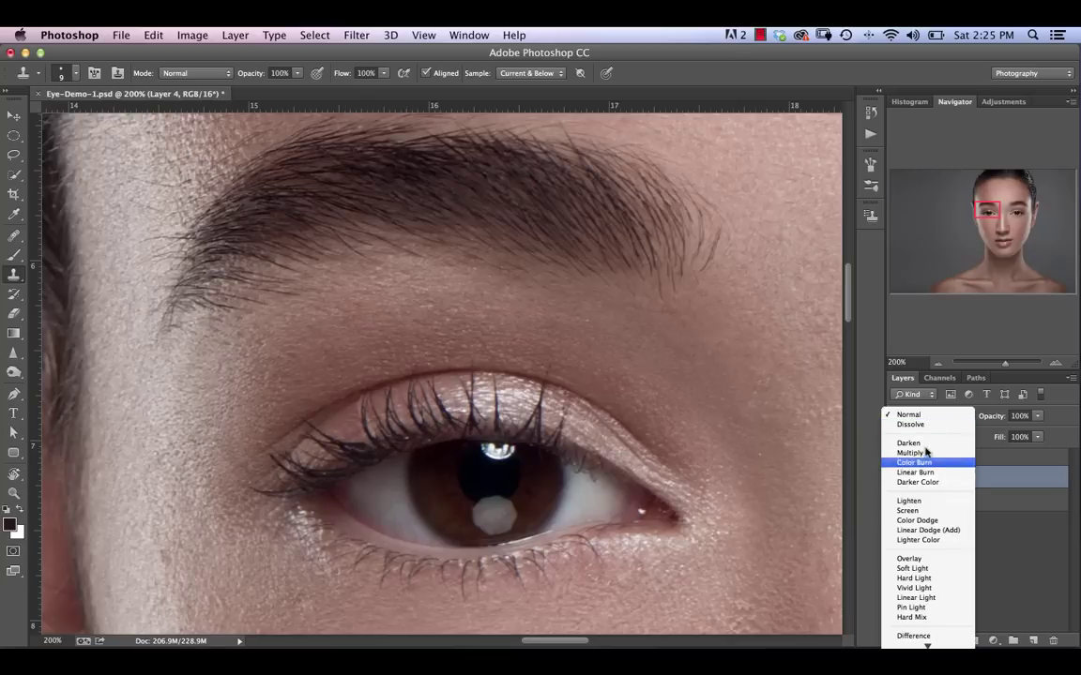
click(910, 443)
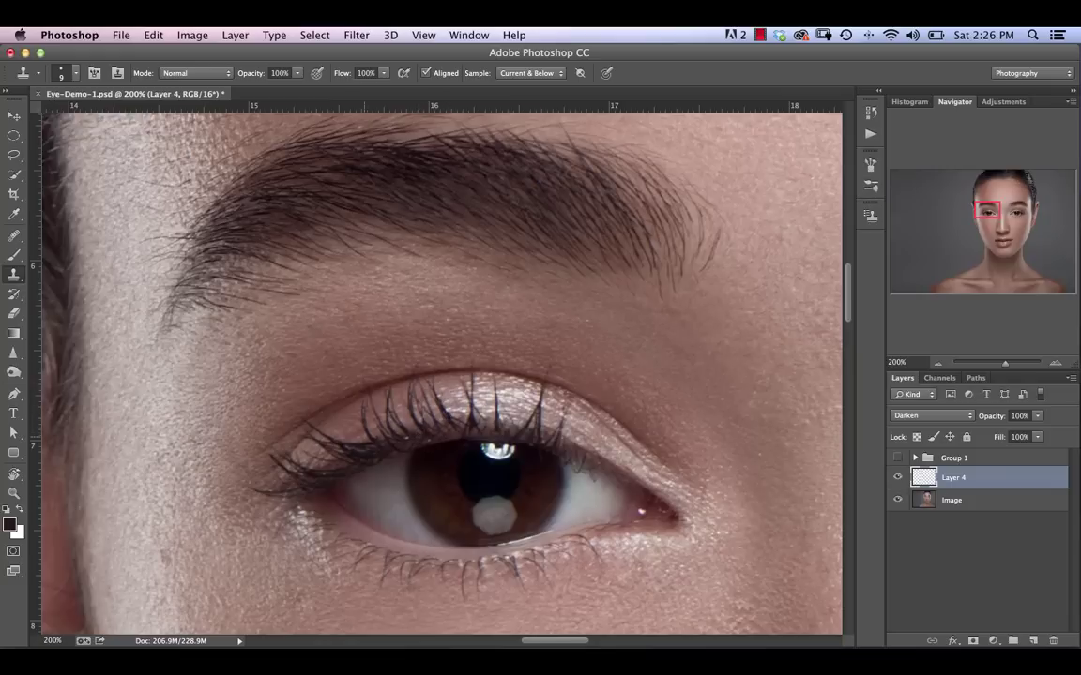
Rotate the cloned eyelash about -24° and move it into place along the upper lash line.
key(super+t)
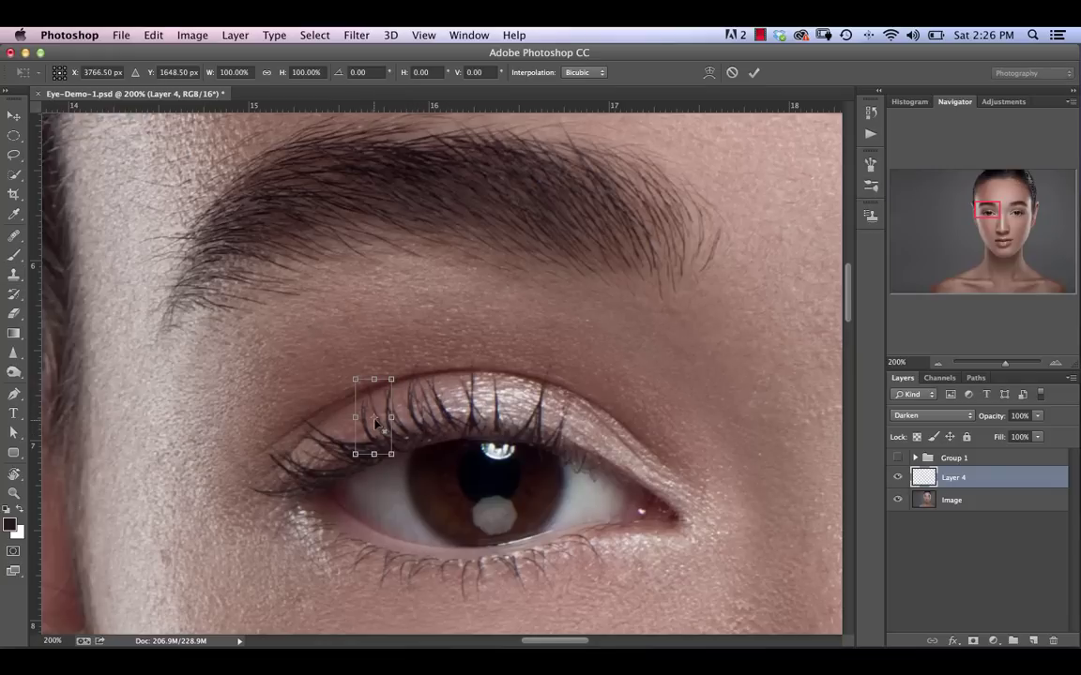
drag(374, 418, 408, 457)
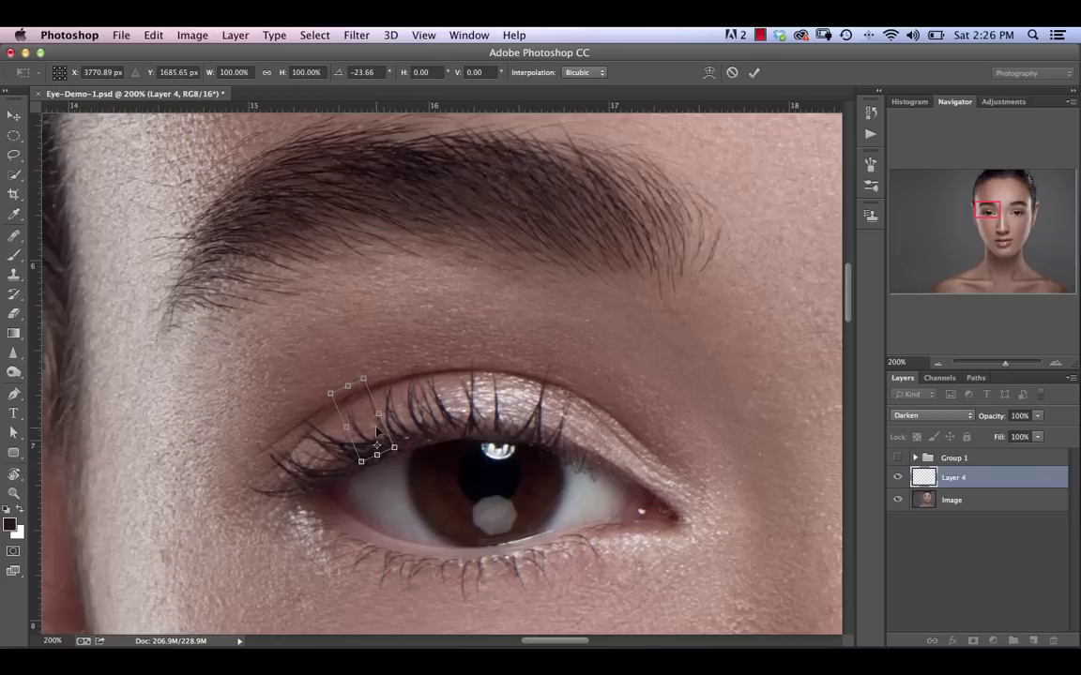
key(Return)
key(s)
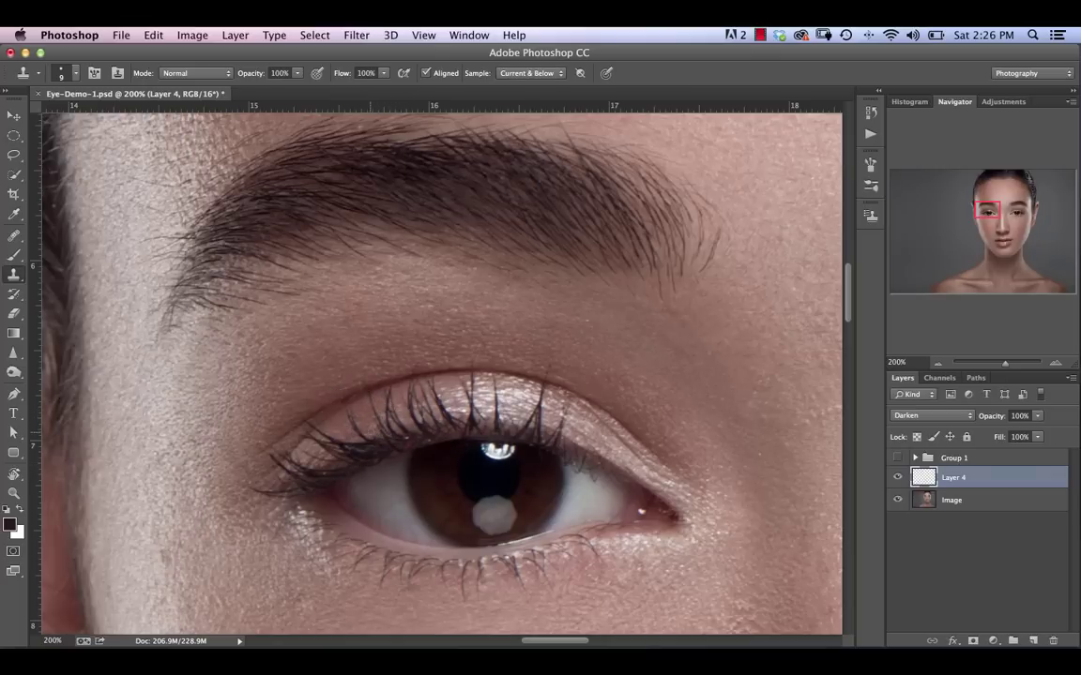
click(13, 116)
mouse_move(349, 435)
mouse_down()
mouse_move(340, 424)
mouse_move(342, 440)
mouse_up()
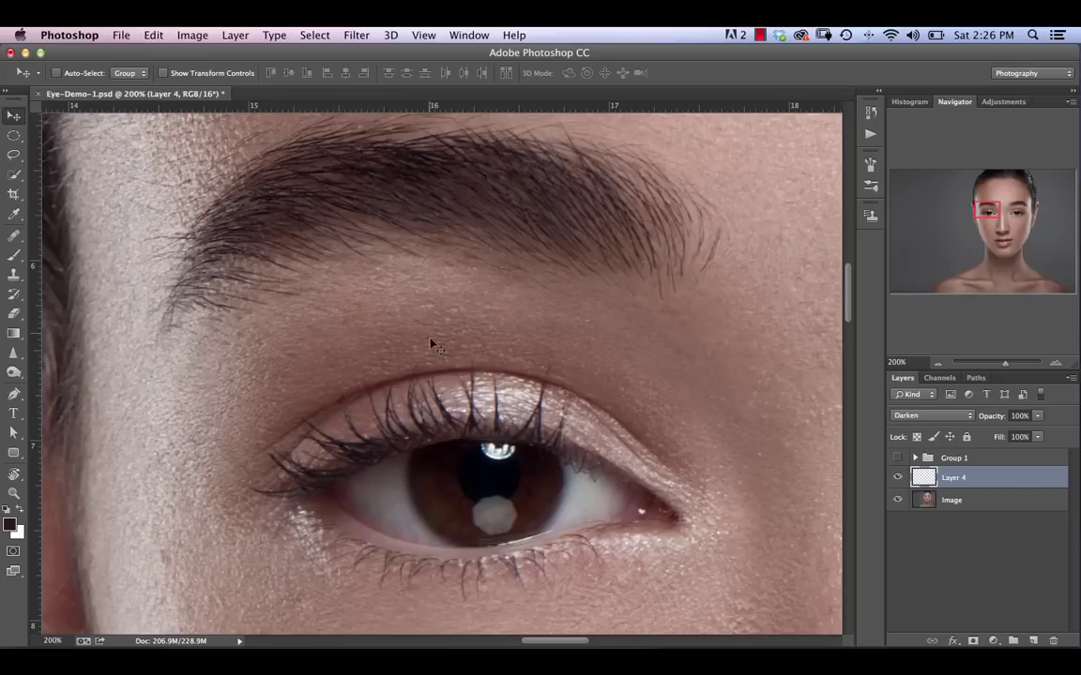
Warp the cloned eyelash slightly so its curve follows the neighbouring upper lashes.
key(super+t)
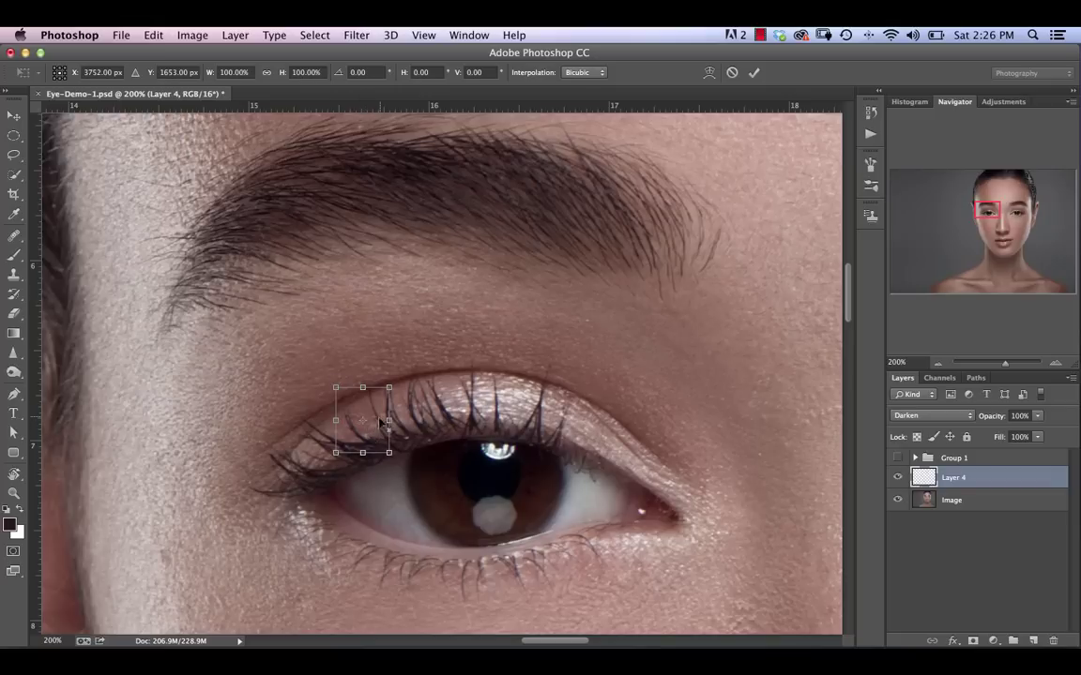
right_click(373, 474)
click(409, 514)
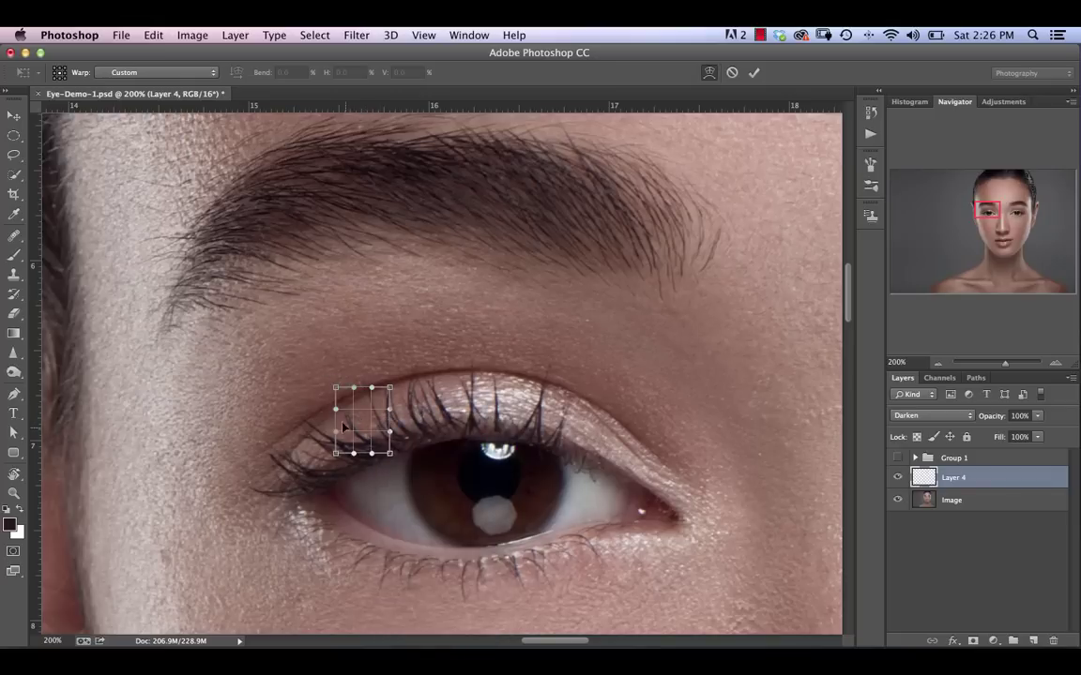
drag(348, 436, 354, 433)
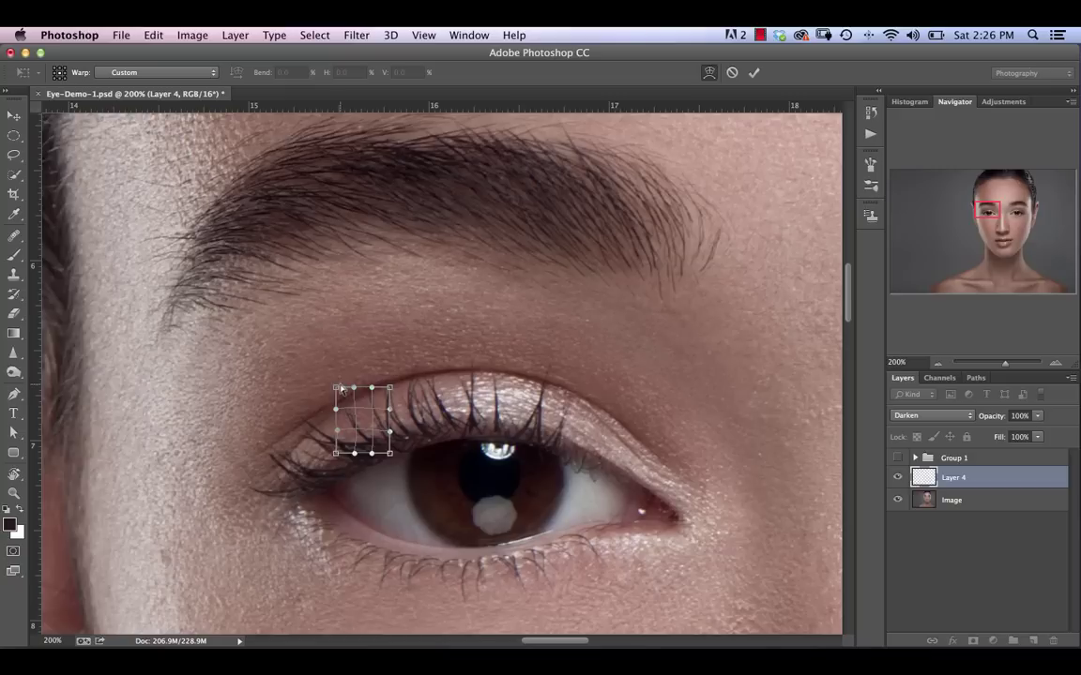
drag(343, 390, 346, 386)
drag(389, 451, 384, 455)
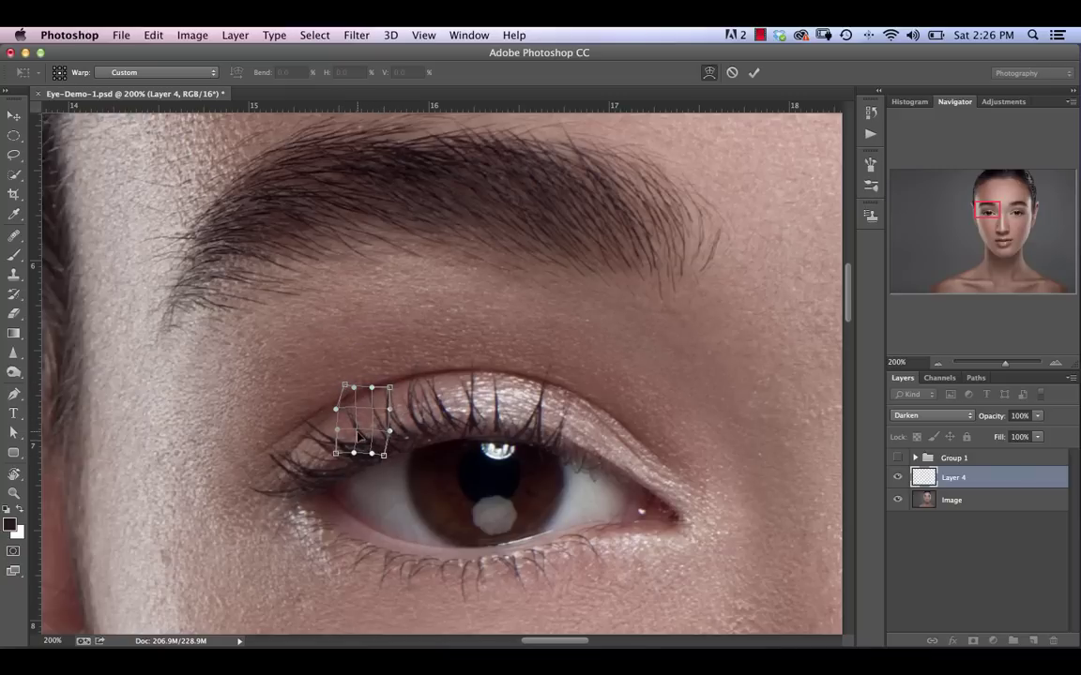
key(Return)
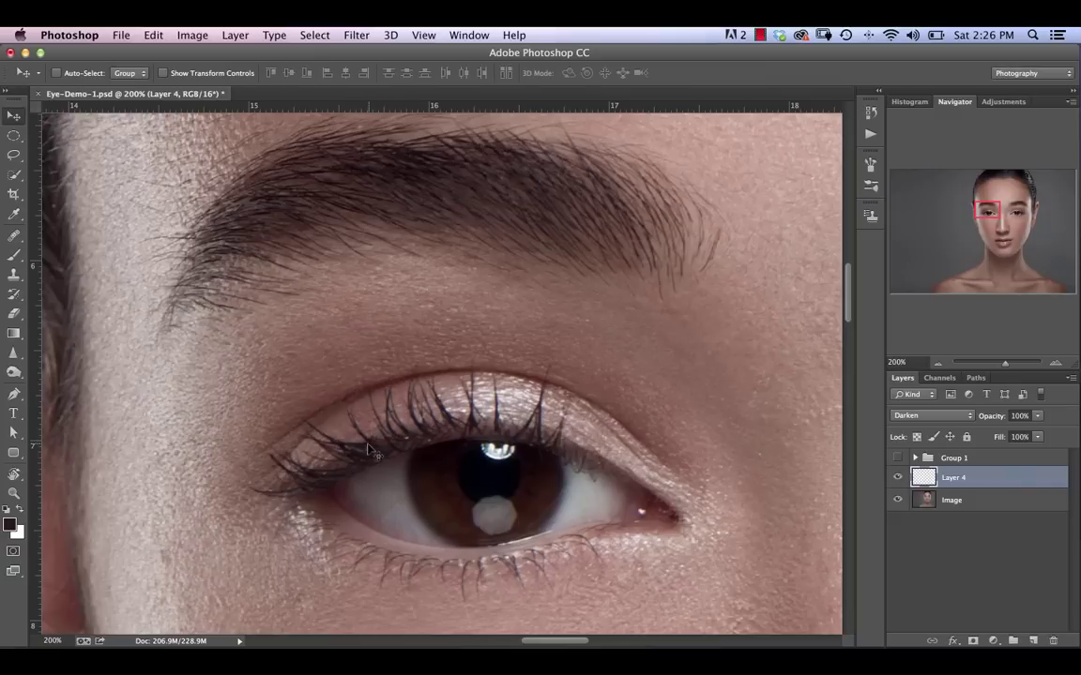
Add a layer mask for brushing on the cloned lash layer and compare the eye with that layer hidden and shown.
click(969, 642)
key(b)
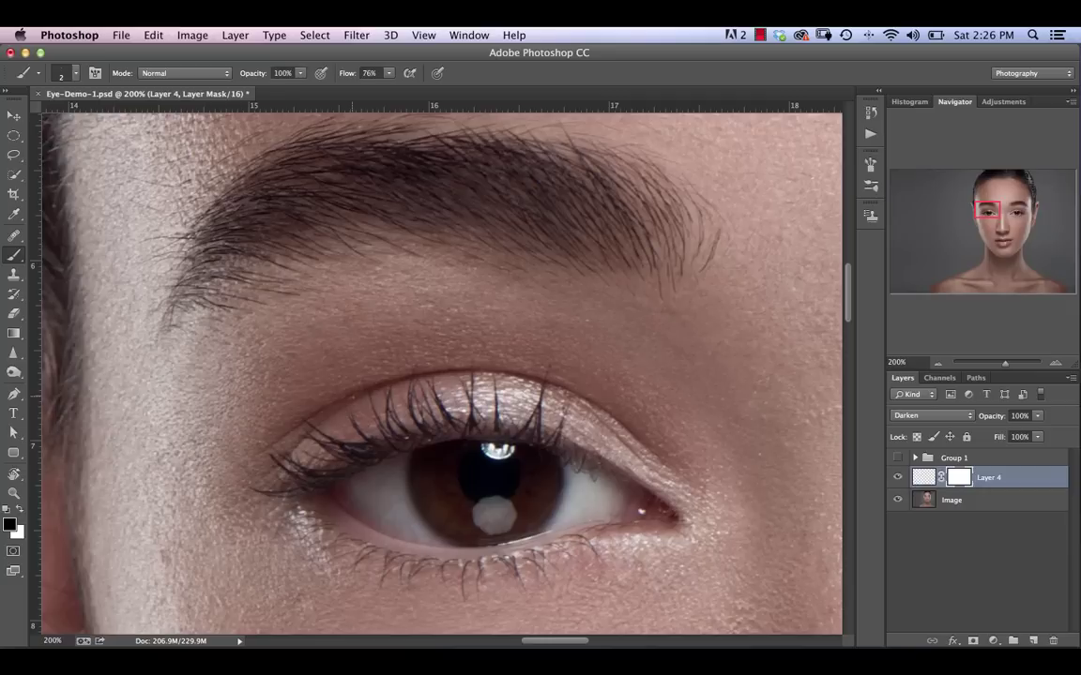
click(899, 478)
click(899, 478)
Add a new layer above Layer 4 for the lower lashes and check the Brush size and hardness.
scroll(399, 434, down, 5)
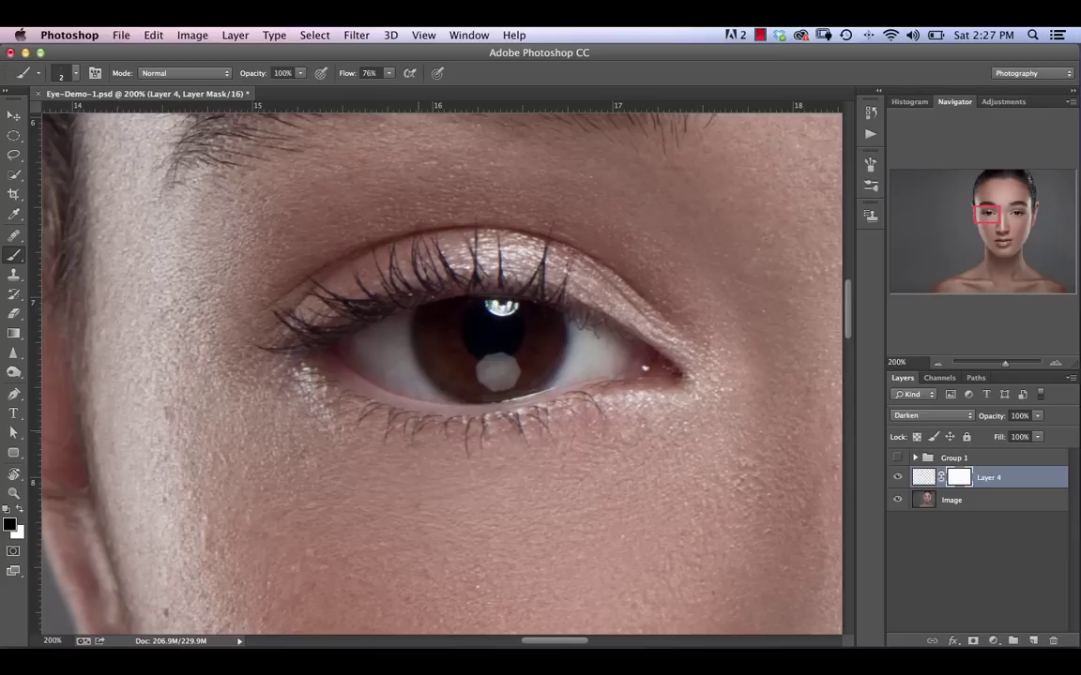
click(1032, 641)
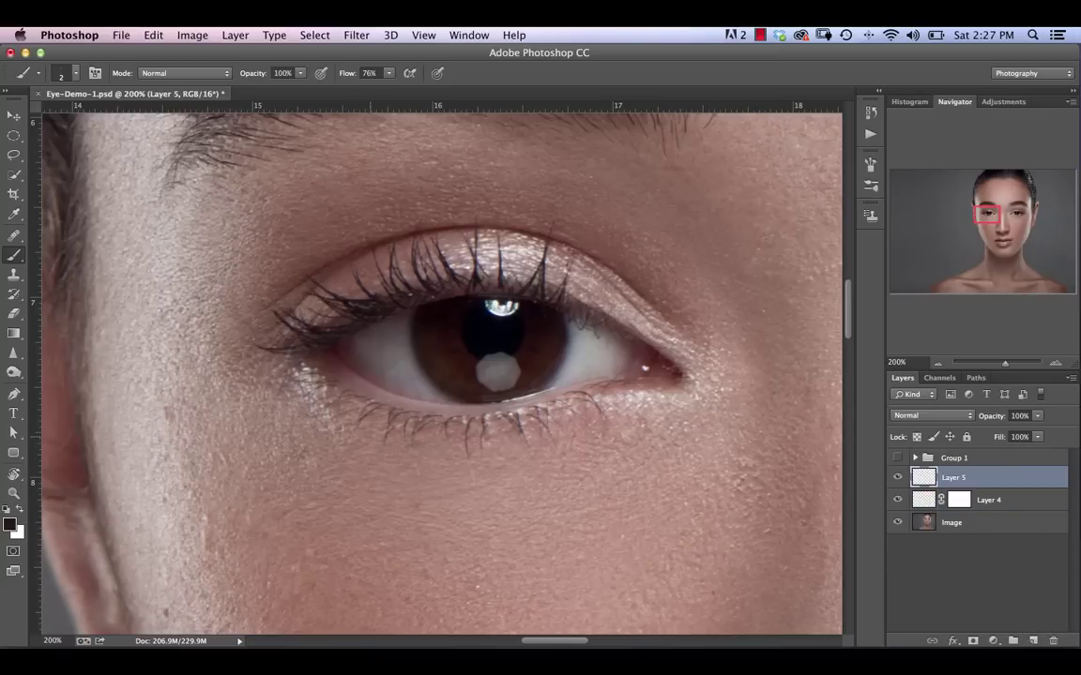
click(75, 77)
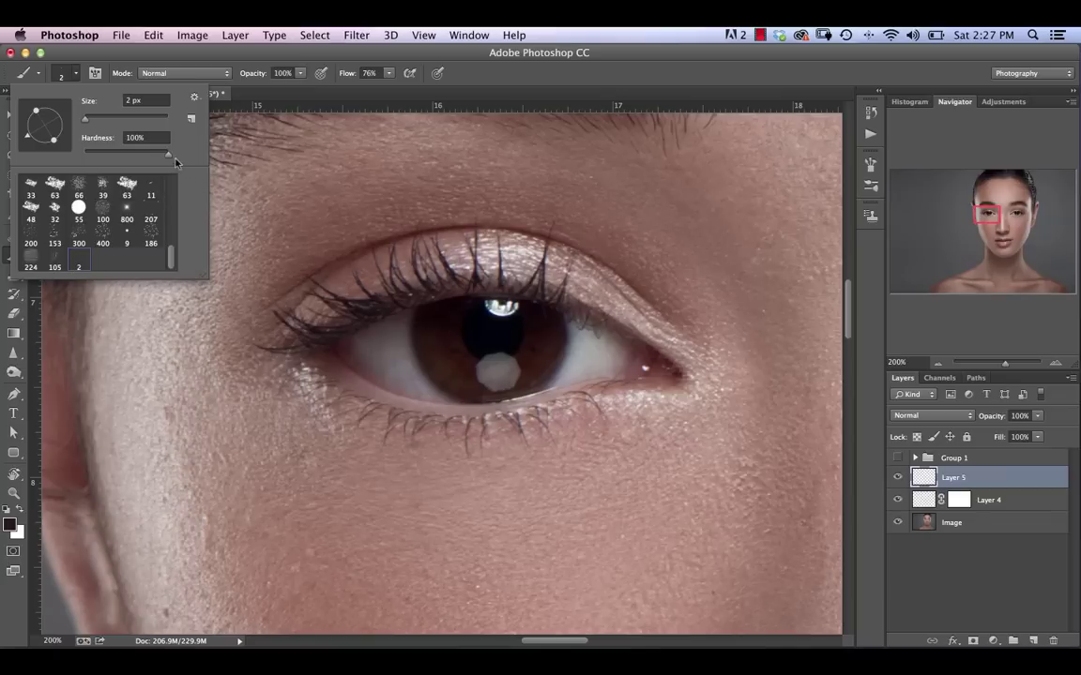
click(553, 73)
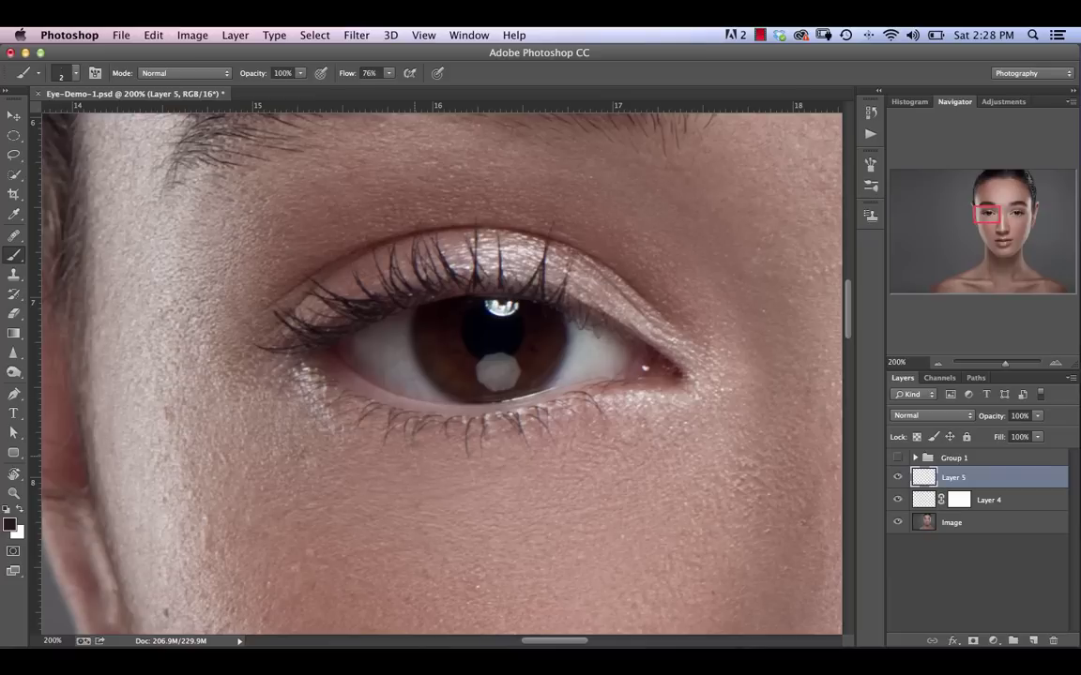
Rotate the canvas view to 18°, sample a lower-lash colour, and pick a darker shade of it as the foreground colour.
key(super+plus)
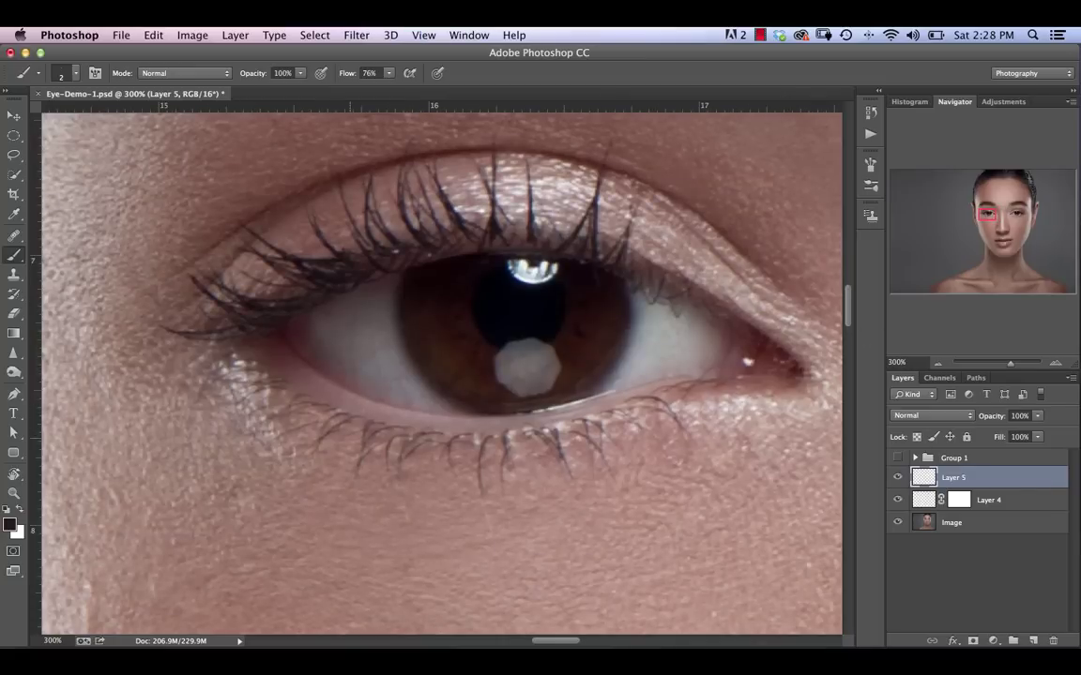
key(r)
drag(234, 420, 281, 357)
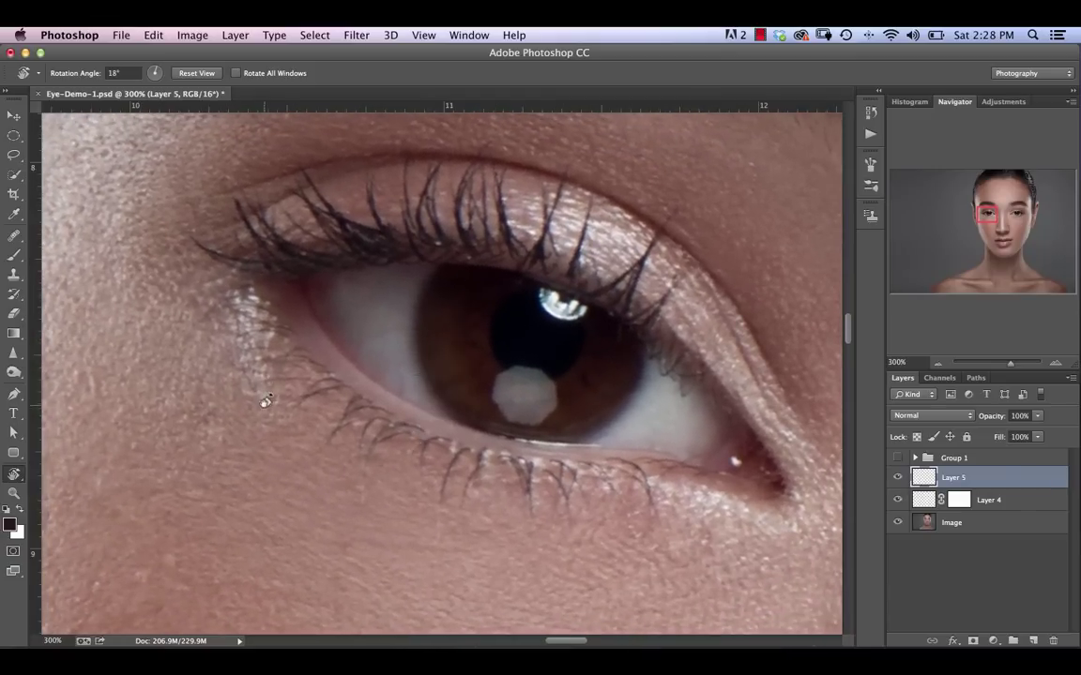
key(b)
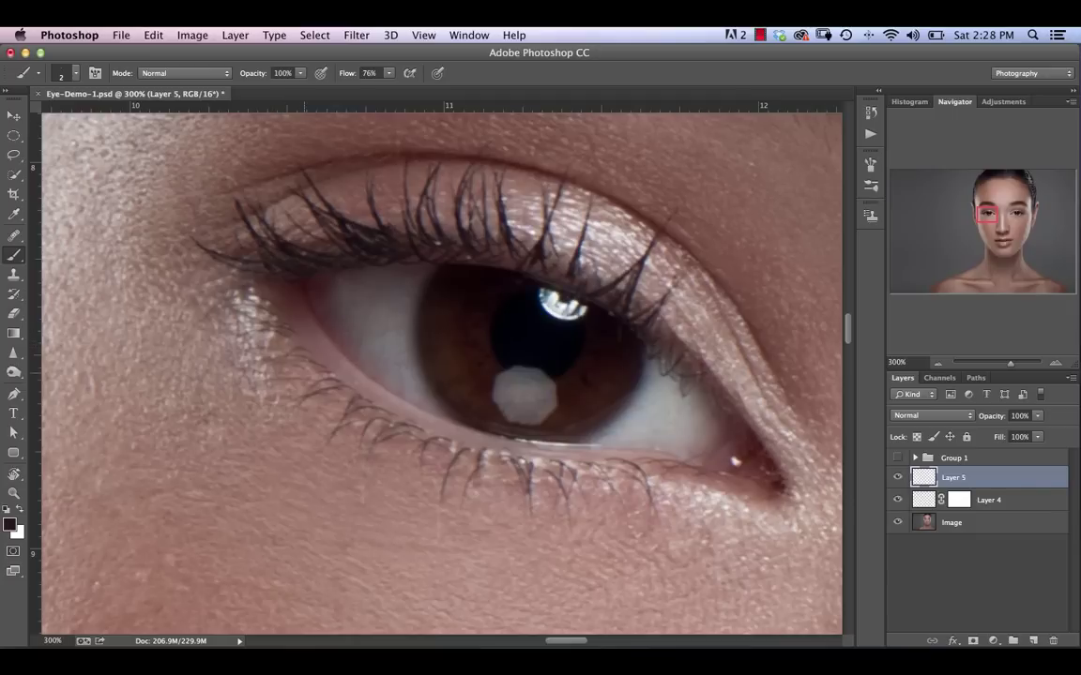
alt+click(356, 394)
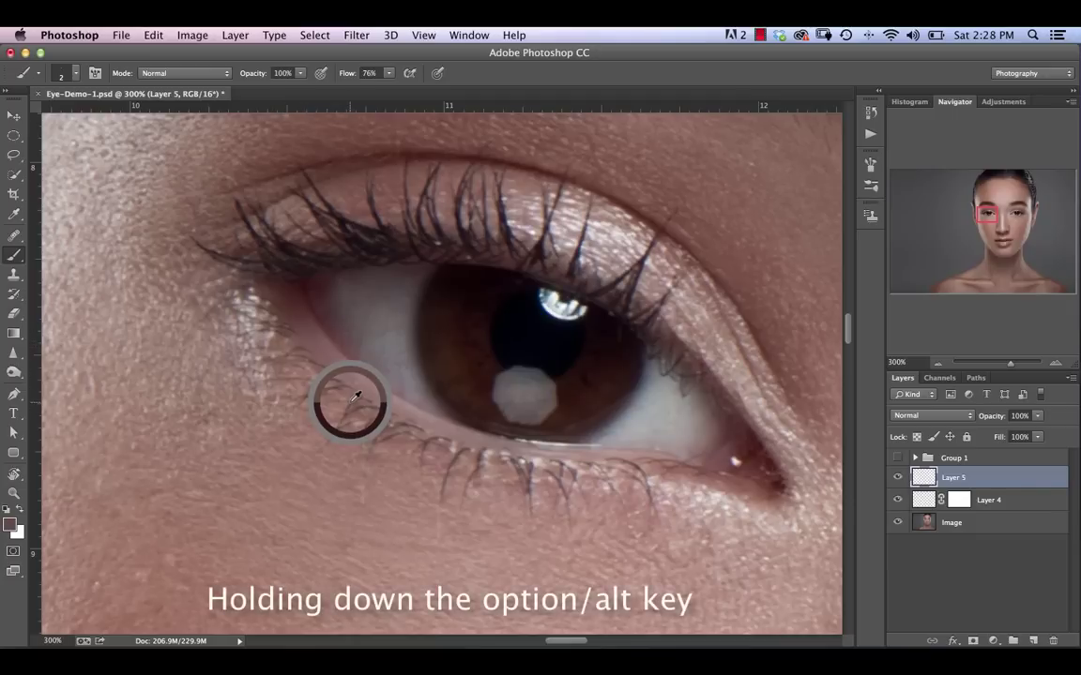
click(9, 523)
drag(362, 348, 371, 373)
click(691, 201)
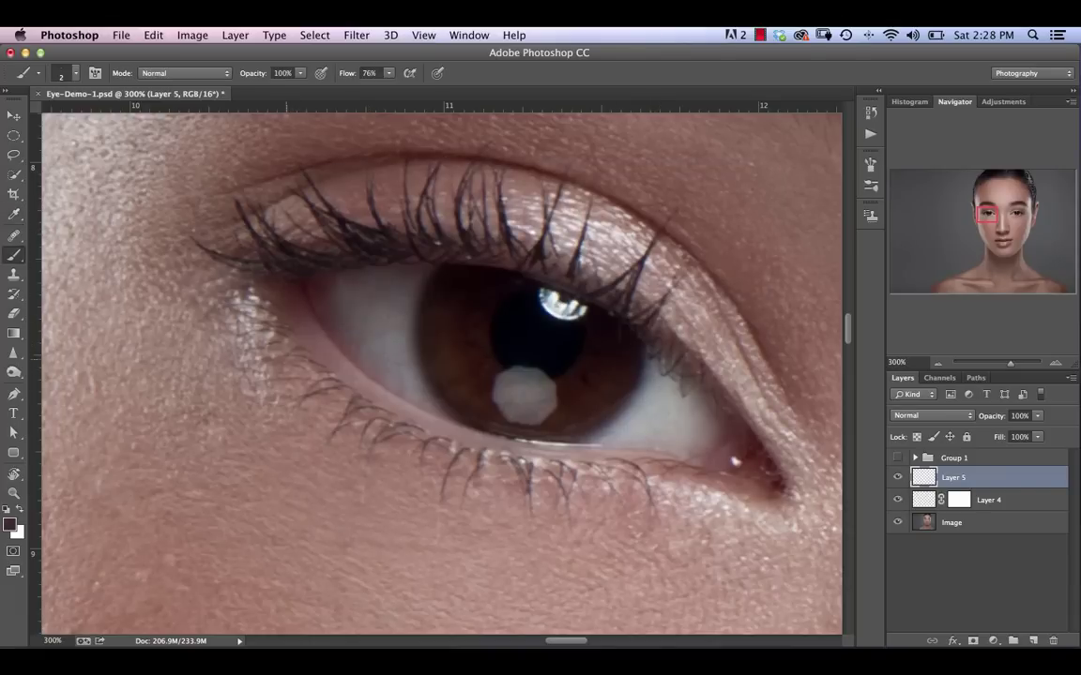
Paint fine lashes at the outer end of the lower lash line on Layer 5, undoing strokes that do not fit.
key(super+z)
drag(293, 353, 270, 347)
key(super+z)
drag(317, 379, 287, 373)
key(super+z)
key(super+z)
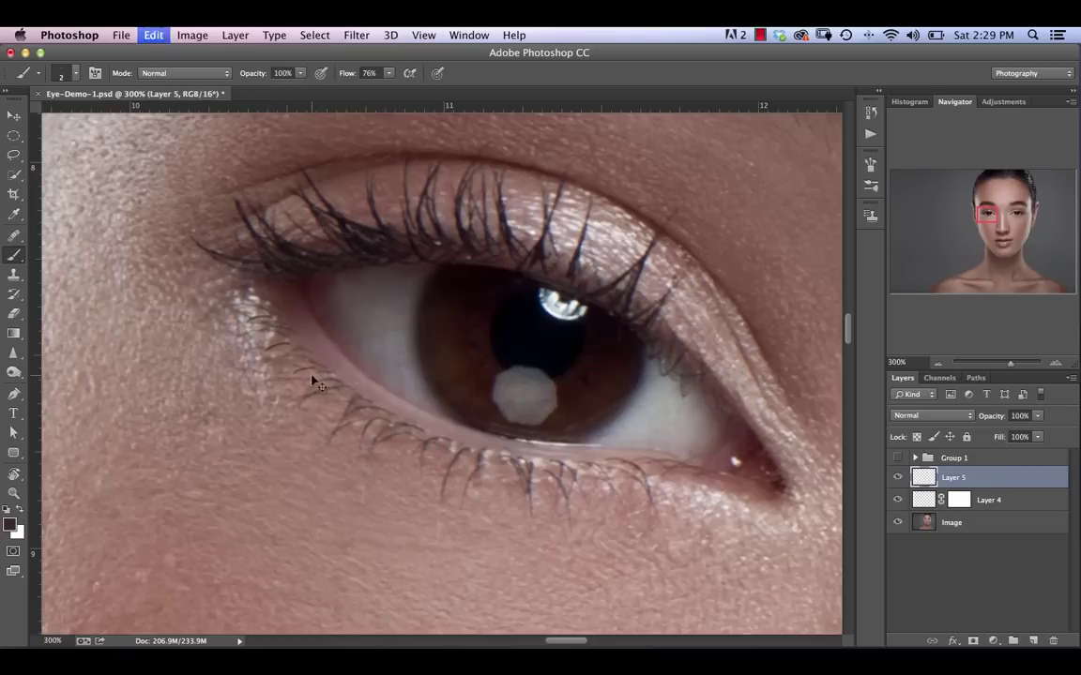
Paint additional lashes from the outer end toward the middle of the lower lash line, redoing misplaced strokes.
drag(314, 373, 286, 374)
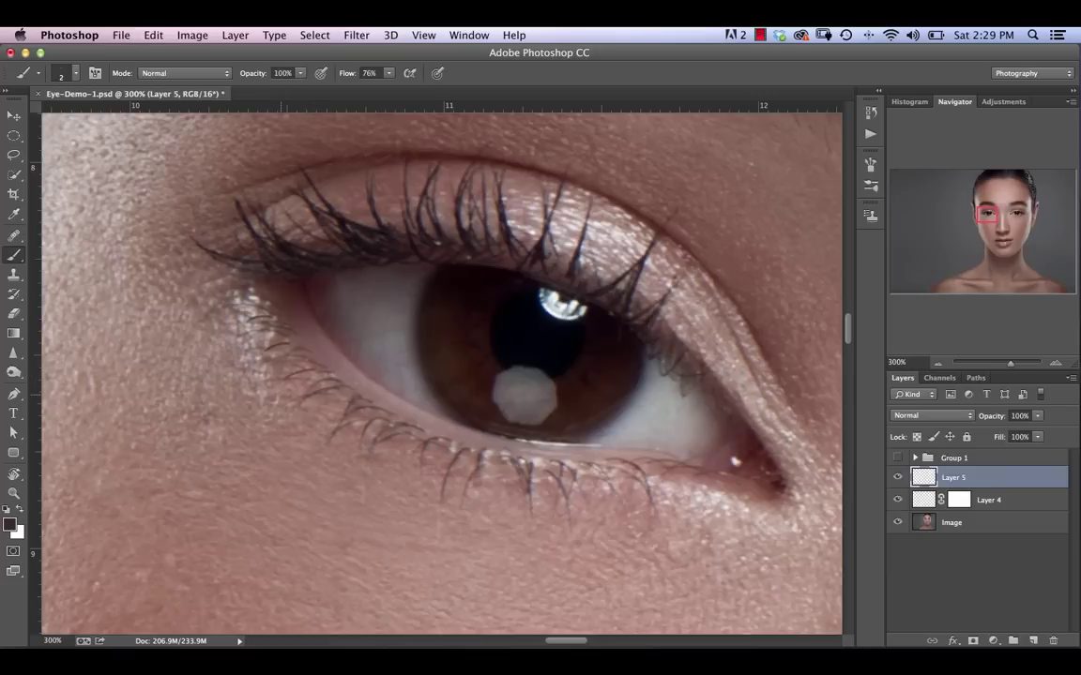
key(super+z)
key(super+z)
key(super+z)
mouse_move(378, 415)
mouse_down()
mouse_move(353, 437)
mouse_move(424, 474)
mouse_up()
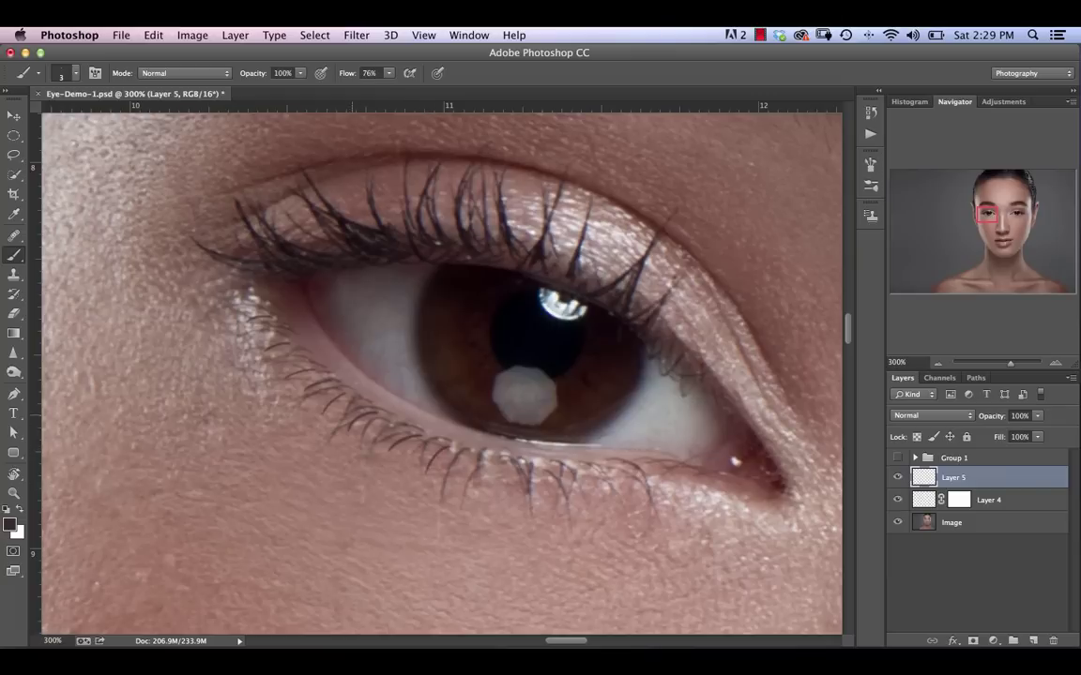
Reduce the brush to 2 px and paint a thin lash near the lower outer corner, undoing misplaced strokes.
key(bracketleft)
drag(295, 360, 267, 375)
key(super+z)
key(super+z)
key(super+z)
key(super+z)
key(super+z)
Try to paint another thin lash at the outer end of the lower lash line on Layer 5, and undo it.
key(r)
drag(244, 379, 262, 445)
key(b)
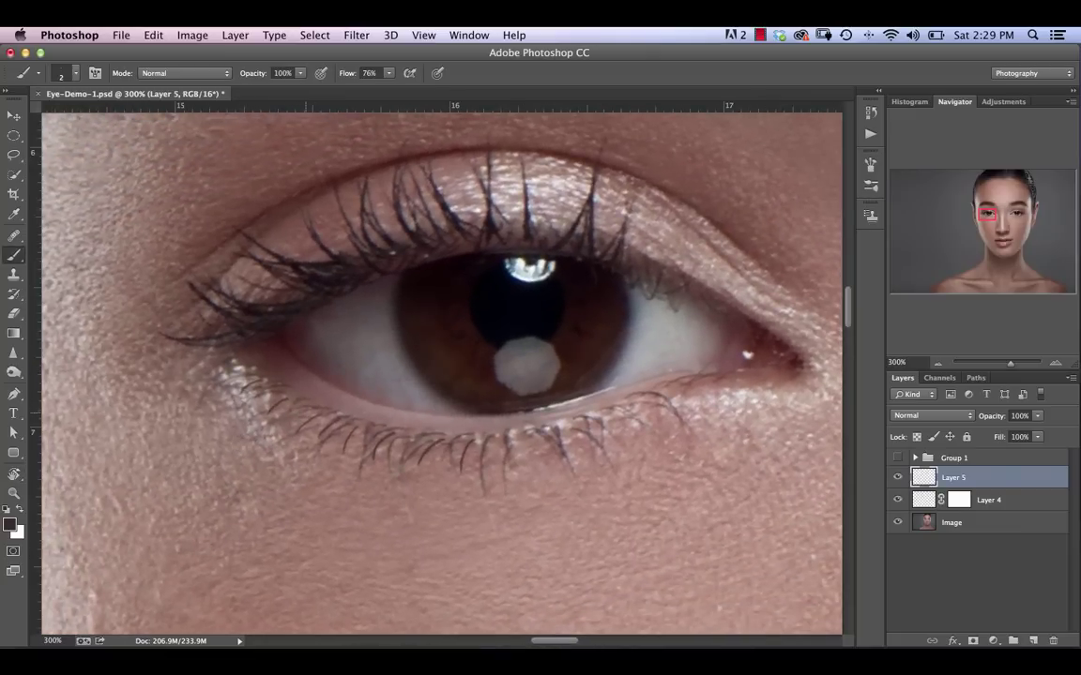
drag(305, 409, 288, 433)
key(super+z)
key(r)
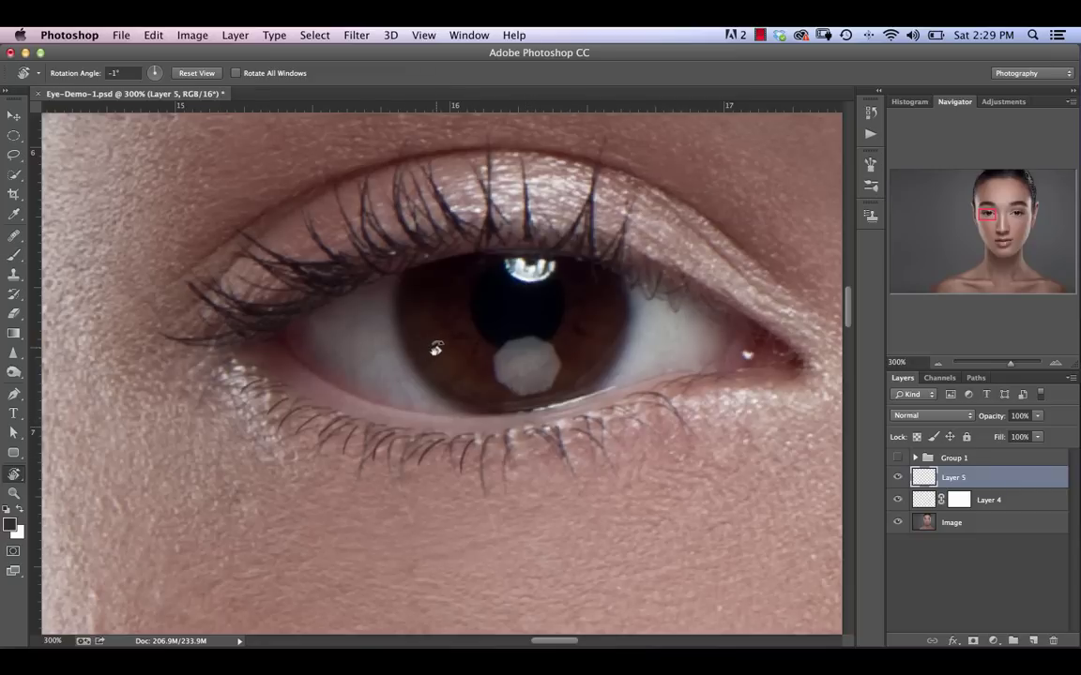
Paint fine lashes along the inner part of the lower lash line with a 3 px brush, undoing strokes that do not fit.
mouse_move(326, 392)
mouse_down()
mouse_move(367, 451)
mouse_move(403, 458)
mouse_up()
key(b)
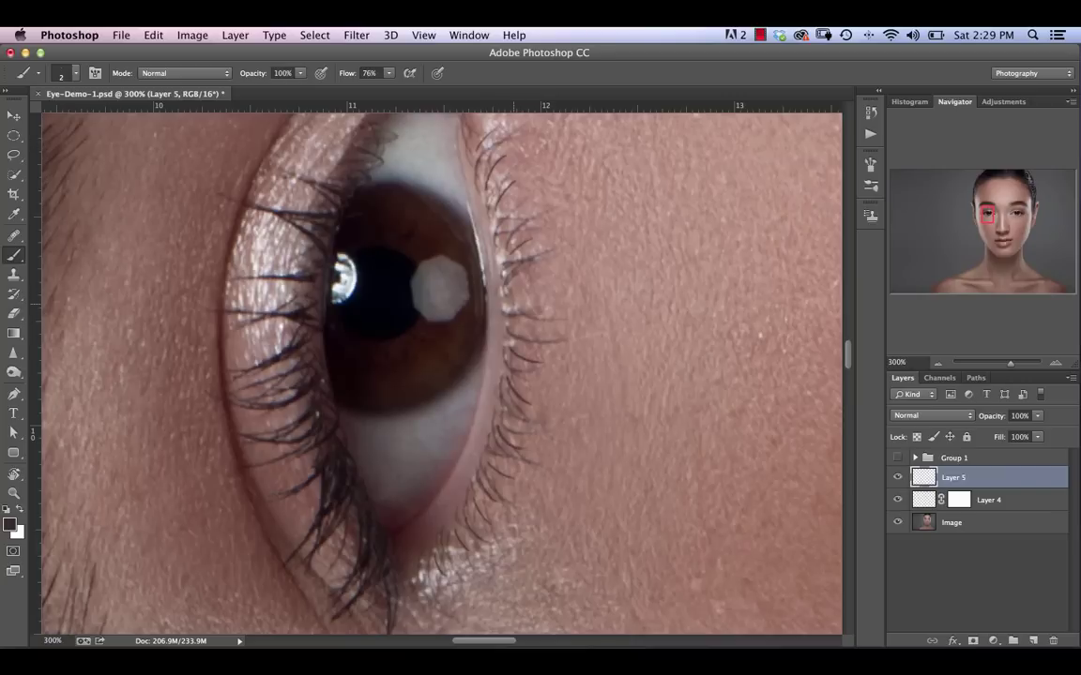
key(bracketright)
key(super+z)
key(super+z)
key(r)
drag(302, 310, 426, 234)
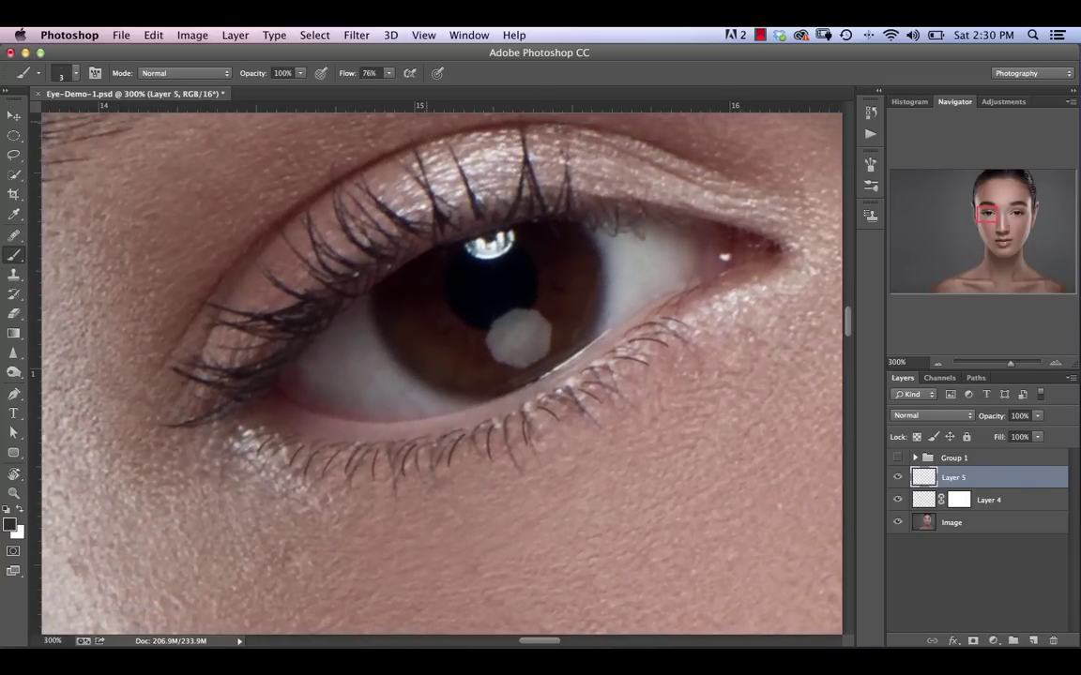
Reset the canvas rotation and lower the opacity of Layer 5 to 82%.
key(r)
click(196, 74)
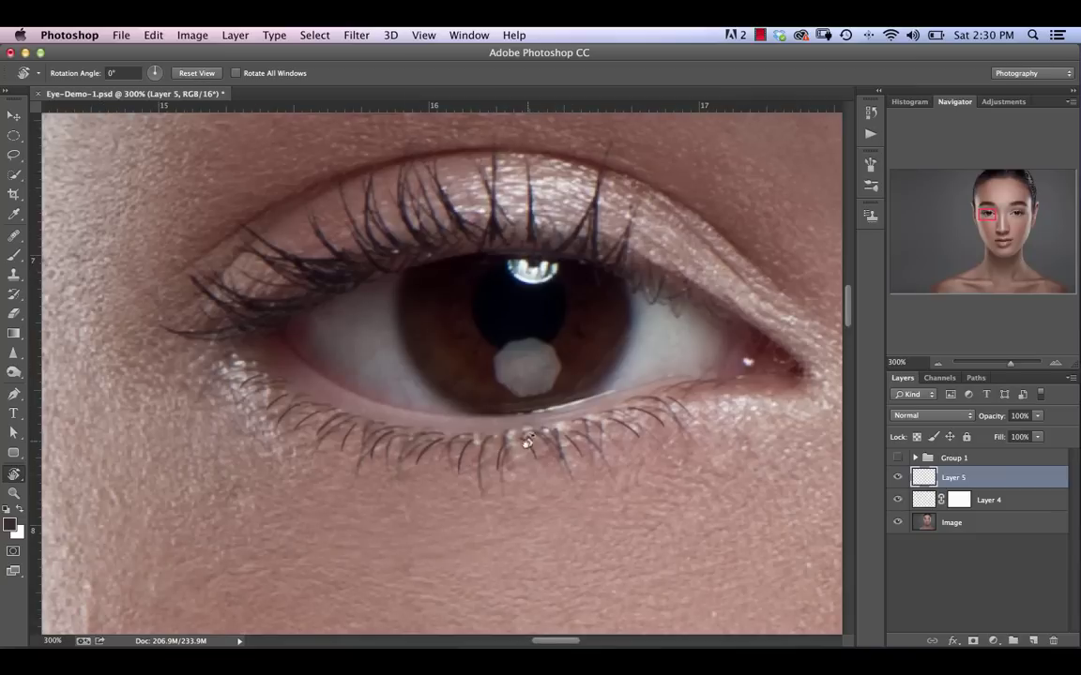
drag(551, 351, 502, 394)
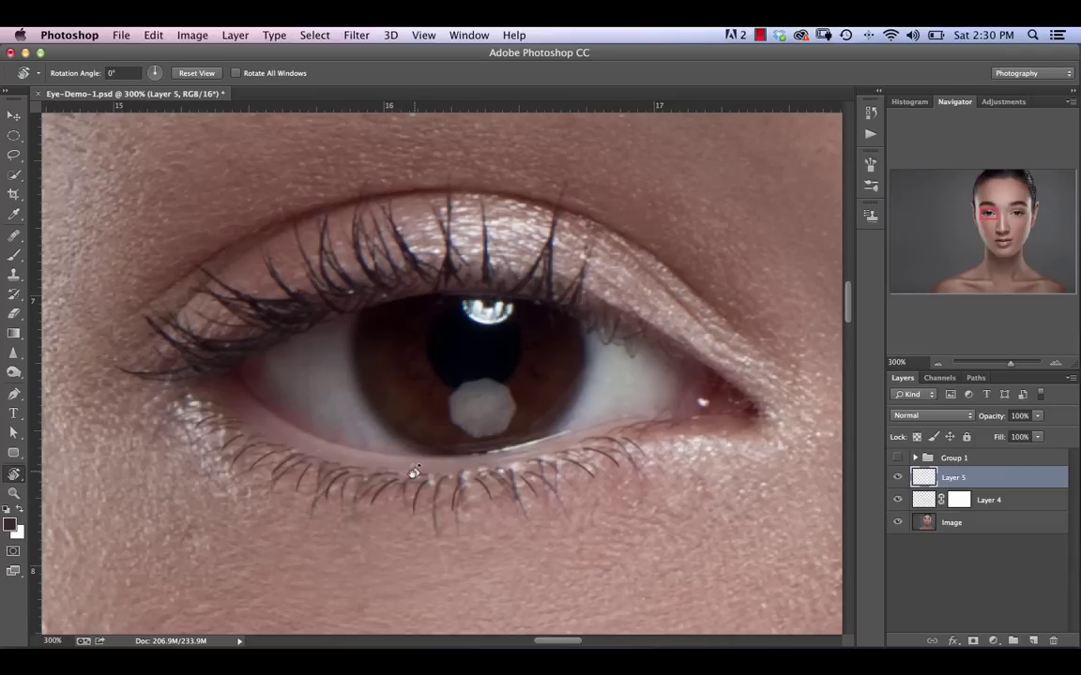
key(super+minus)
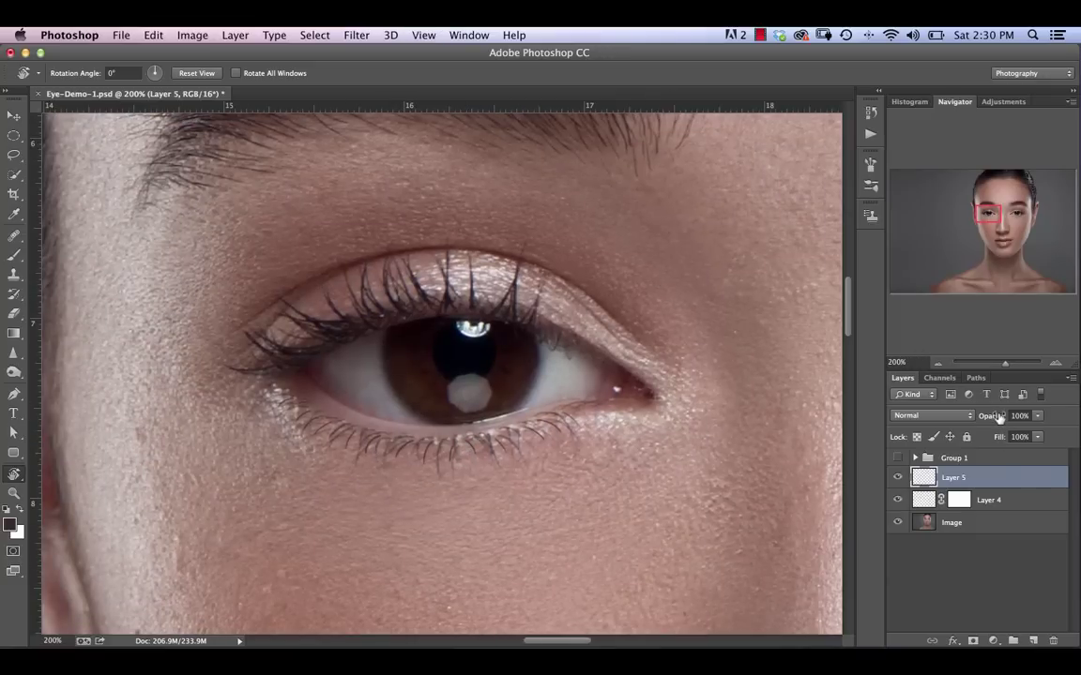
drag(1003, 418, 985, 427)
key(super+plus)
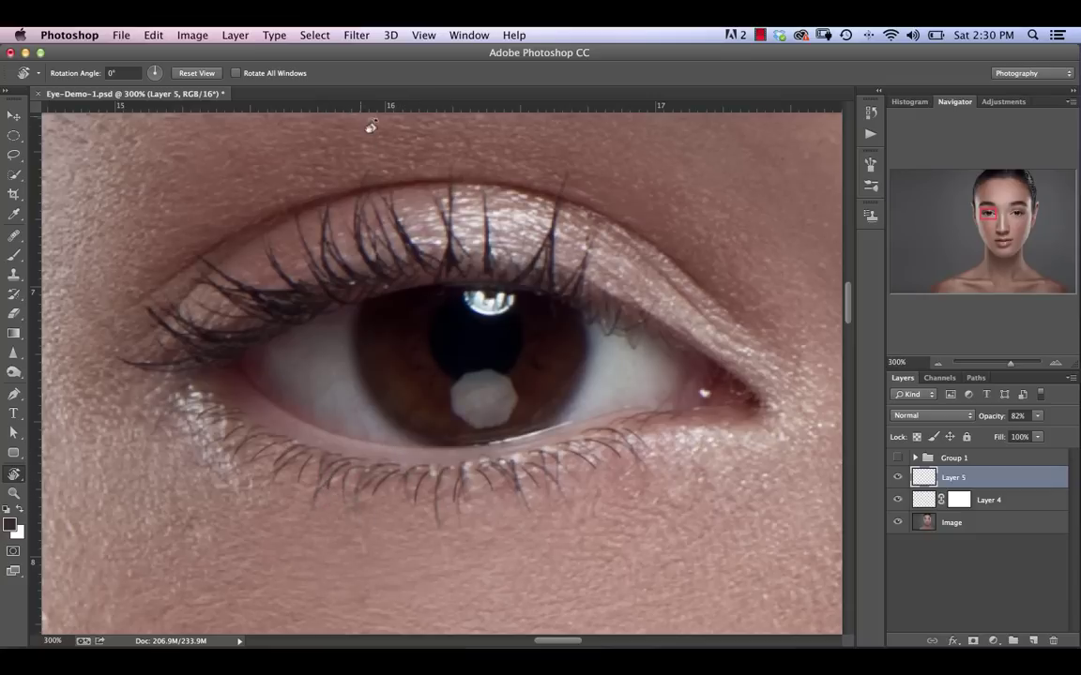
Soften the painted lashes on Layer 5 with a Gaussian Blur of 0.5 pixels radius.
click(356, 35)
mouse_move(455, 212)
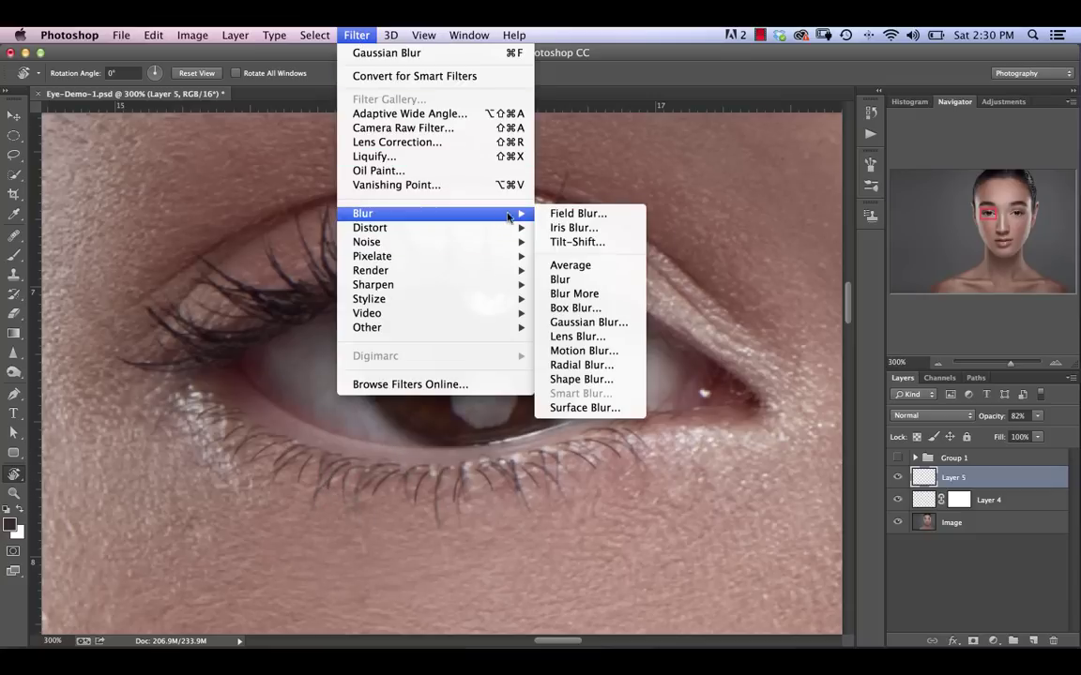
click(586, 323)
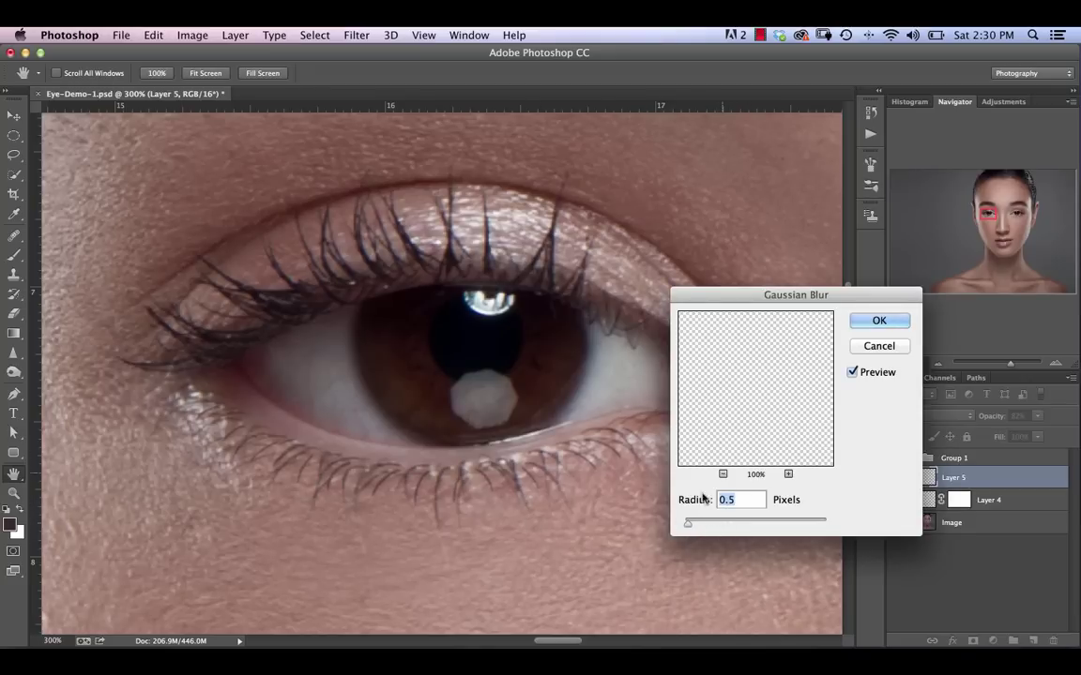
click(875, 320)
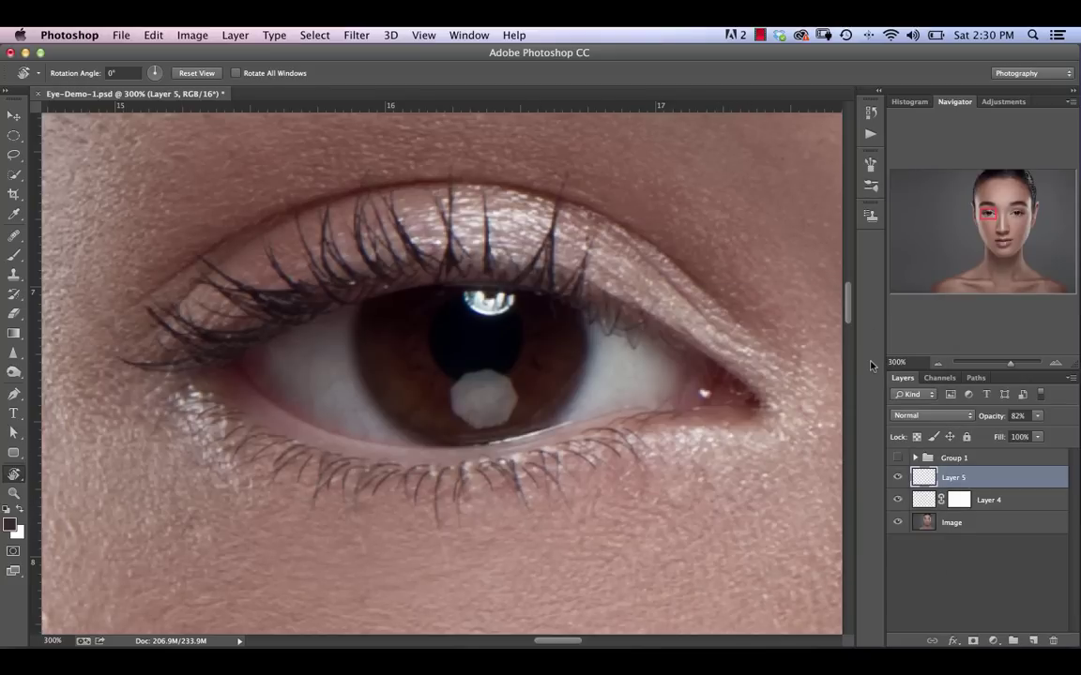
key(super+minus)
key(super+minus)
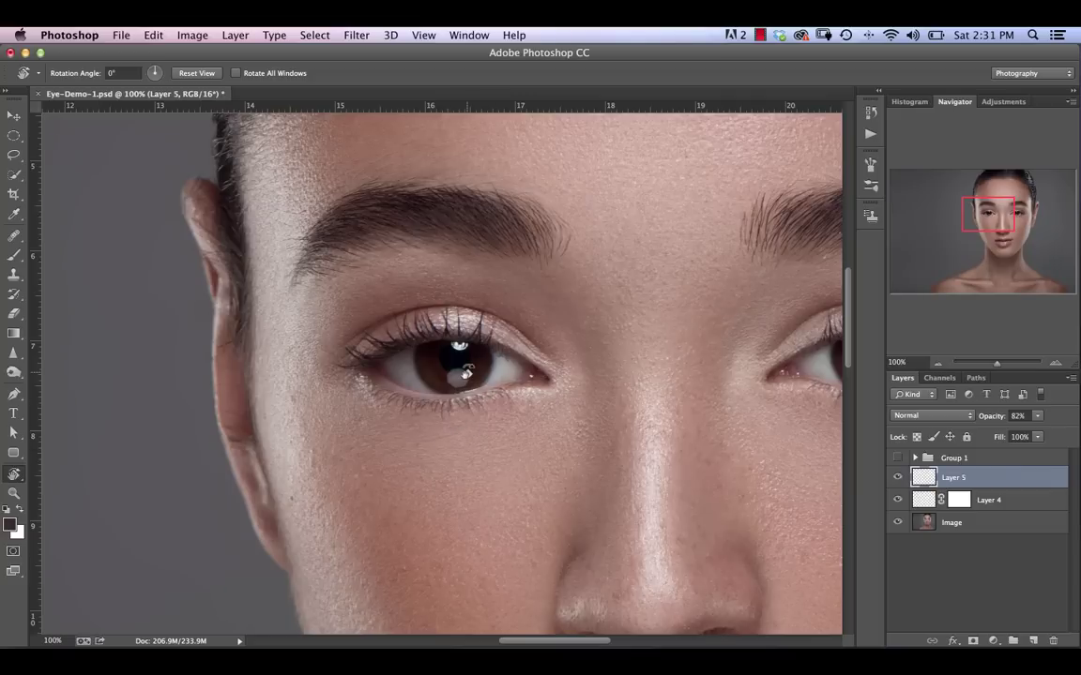
Add a new layer above Layer 5 and rotate the canvas view to -102° at the eyebrow's inner end, ready for brushing.
click(1032, 642)
key(super+equal)
key(super+equal)
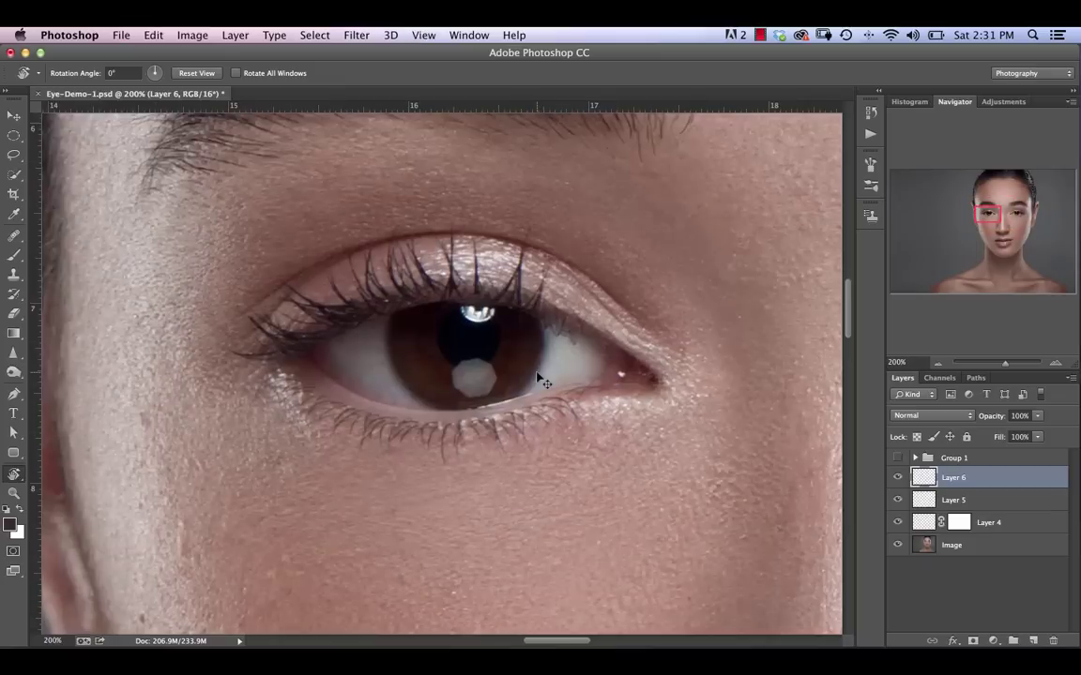
drag(996, 219, 997, 208)
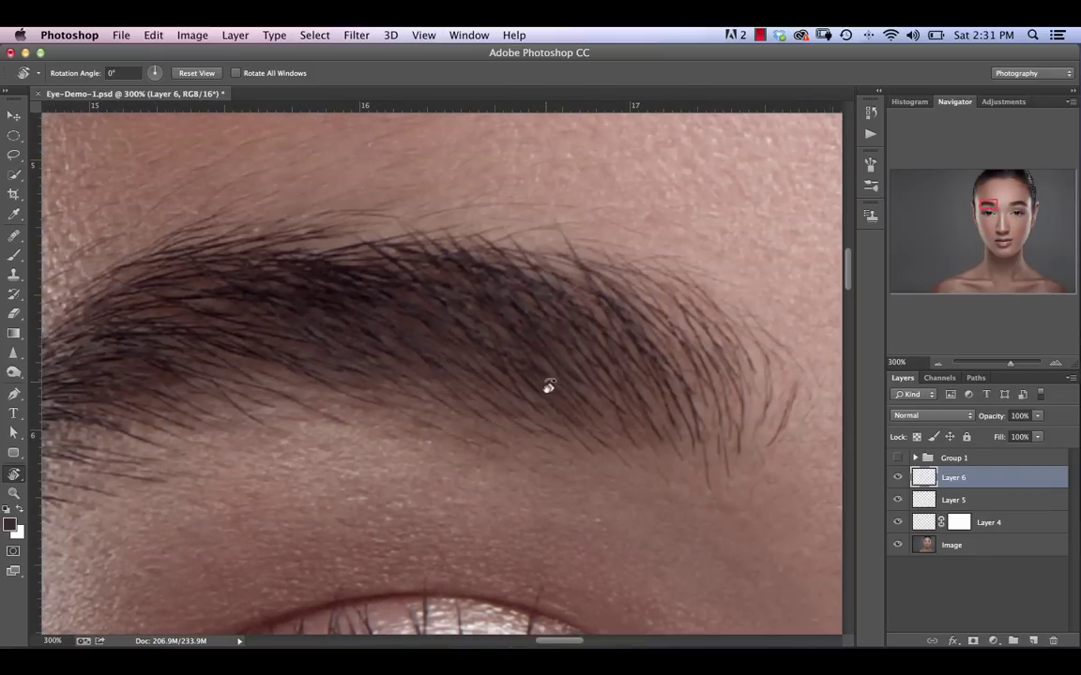
drag(455, 361, 421, 354)
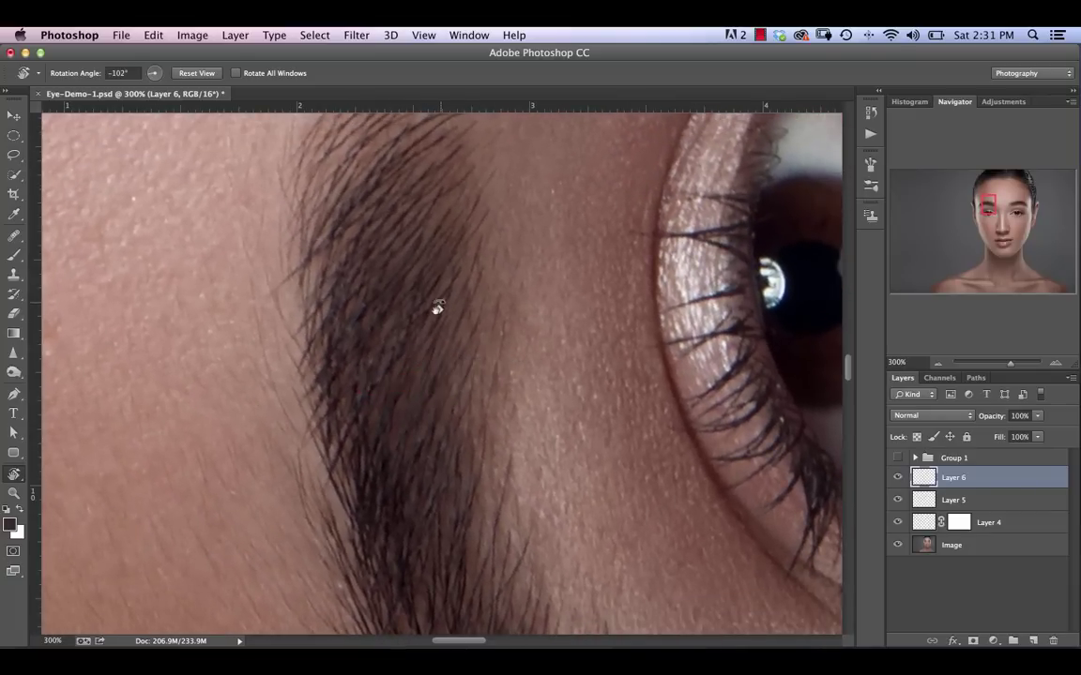
drag(445, 267, 485, 475)
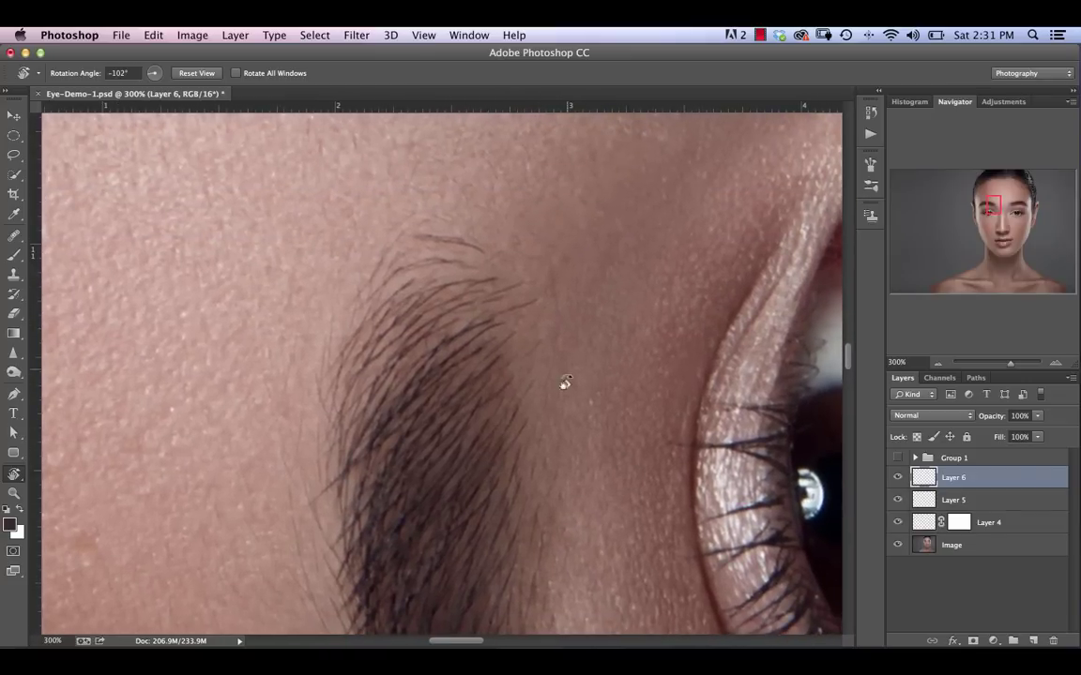
key(b)
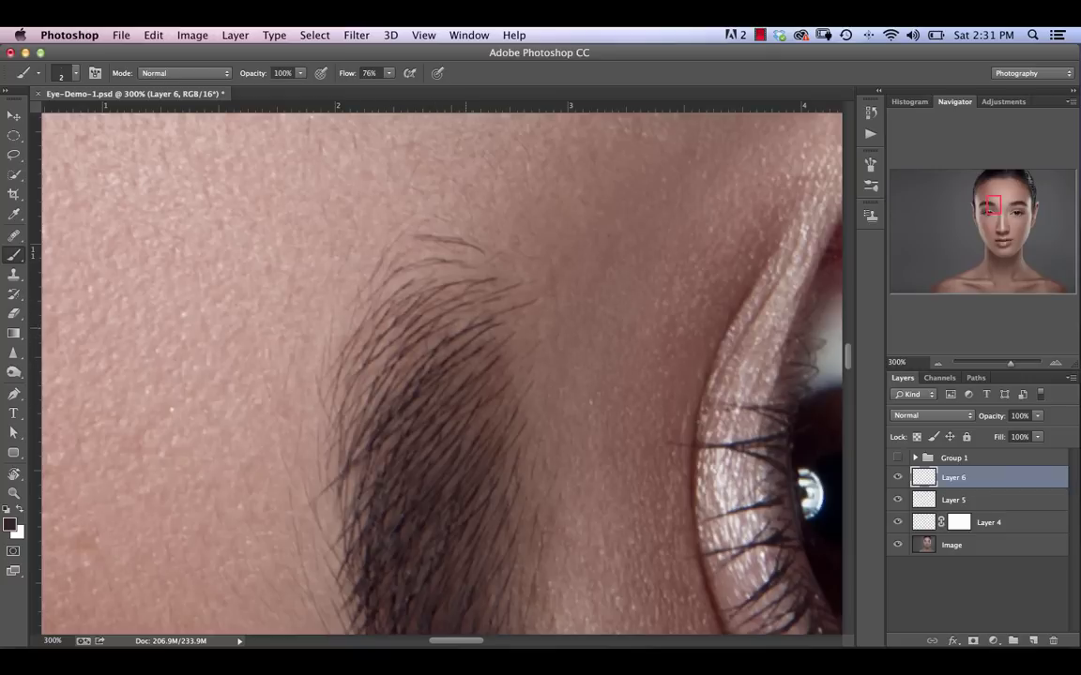
Paint fine 2 px hairs into the sparse inner end of the eyebrow on Layer 6, undoing strokes that do not fit.
drag(471, 319, 428, 346)
key(super+z)
drag(473, 316, 395, 390)
drag(482, 336, 441, 364)
mouse_move(461, 288)
mouse_down()
mouse_move(418, 323)
mouse_move(331, 282)
mouse_move(336, 258)
mouse_up()
key(super+z)
key(super+z)
drag(408, 313, 379, 346)
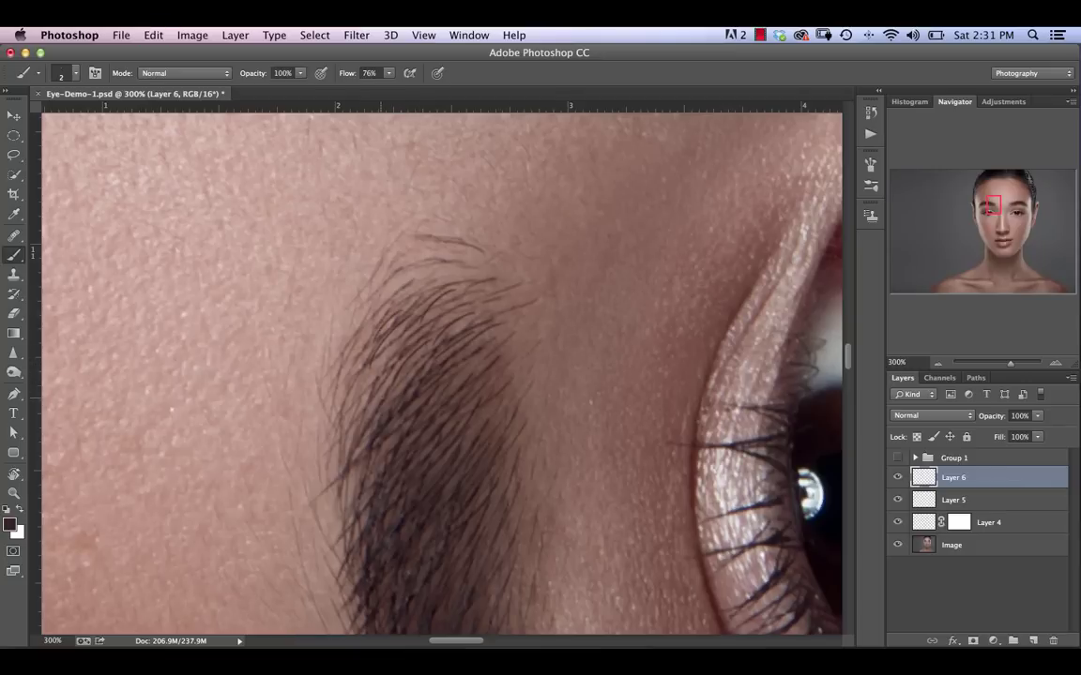
Paint more short hairs along both edges of the eyebrow's inner end, undoing a misplaced stroke.
drag(347, 393, 319, 348)
drag(383, 358, 355, 395)
drag(397, 332, 374, 363)
drag(506, 328, 473, 349)
drag(511, 299, 475, 322)
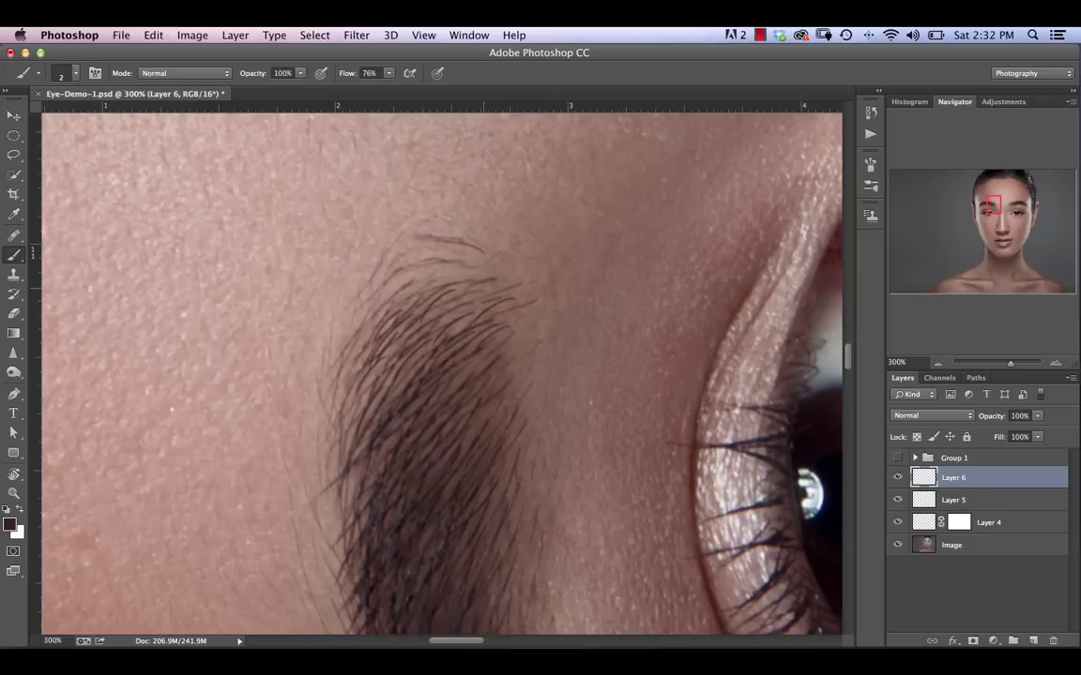
mouse_move(454, 271)
mouse_down()
mouse_move(414, 300)
mouse_move(431, 274)
mouse_up()
key(super+z)
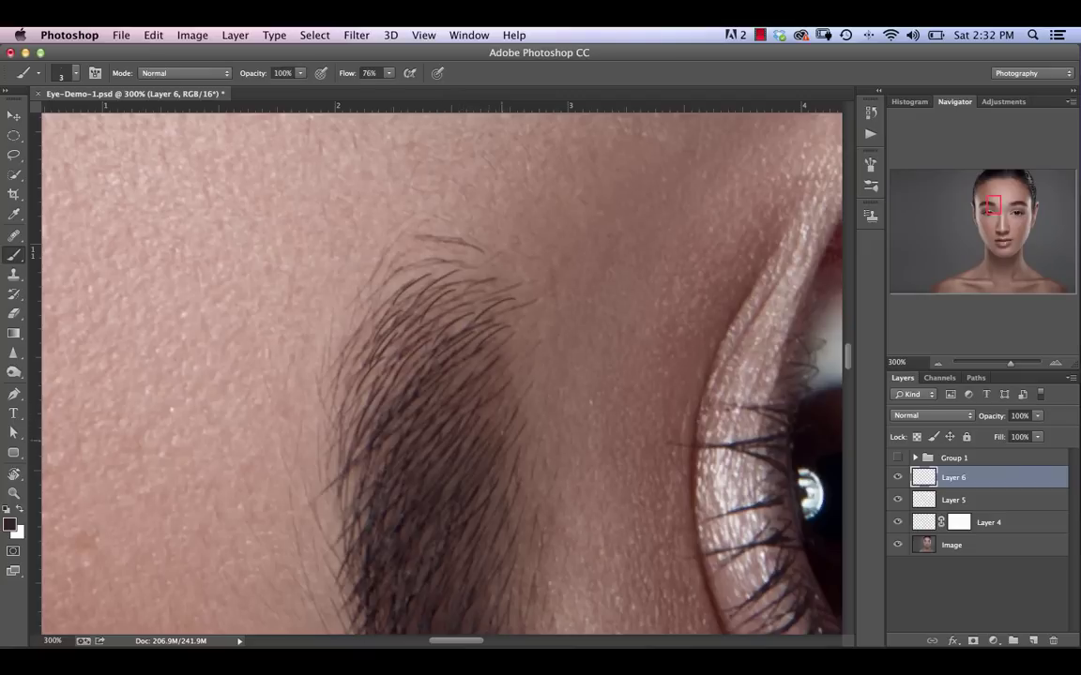
Paint 3 px hairs in the denser part of the eyebrow, undoing the first strokes and repainting with a darker sampled brow colour.
drag(497, 485, 480, 534)
drag(451, 436, 433, 481)
drag(392, 455, 353, 522)
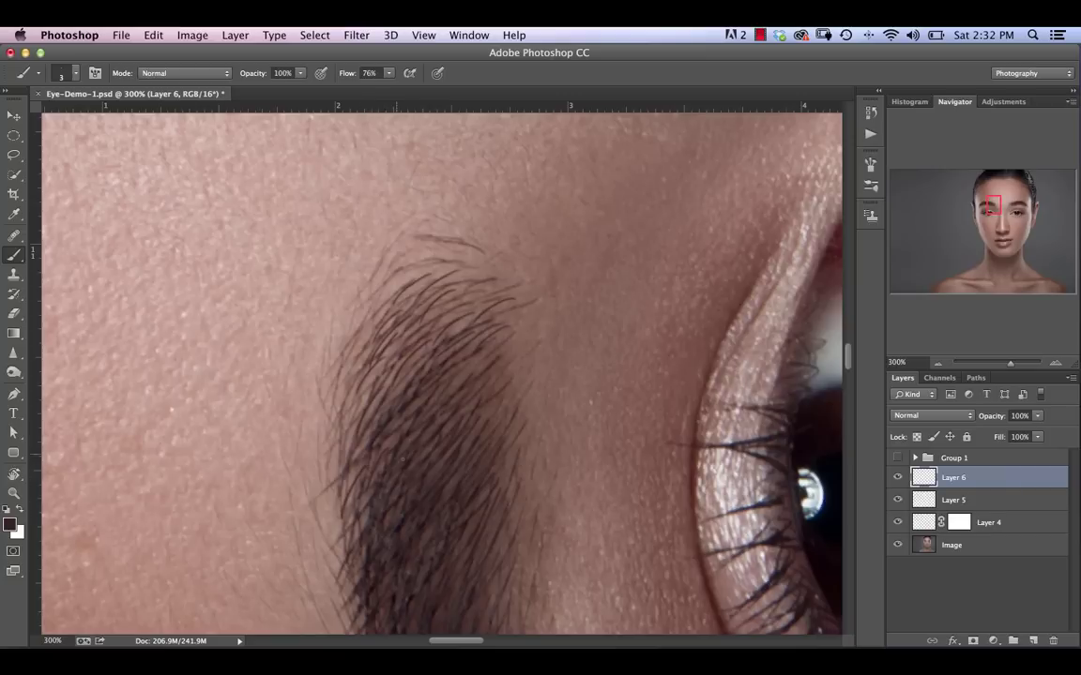
key(super+z)
key(super+z)
key(super+z)
alt+click(397, 450)
mouse_move(369, 462)
mouse_down()
mouse_move(351, 499)
mouse_move(351, 550)
mouse_up()
drag(391, 514, 361, 575)
Reset the canvas rotation and lower the opacity of Layer 6 to 92%.
key(r)
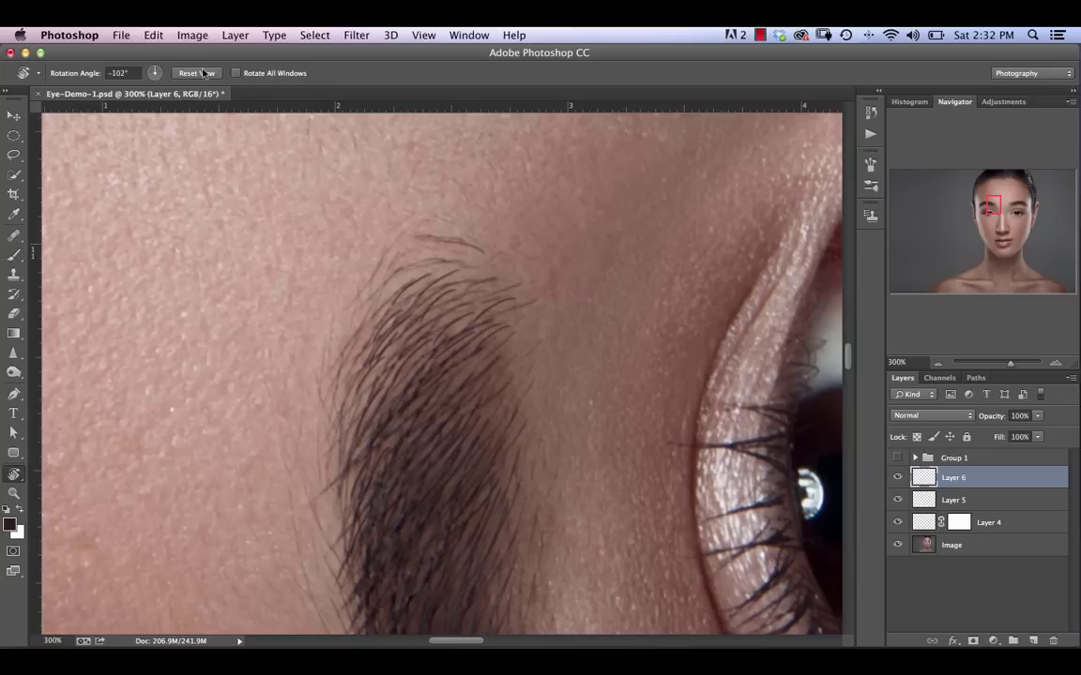
key(Escape)
key(super+minus)
key(super+minus)
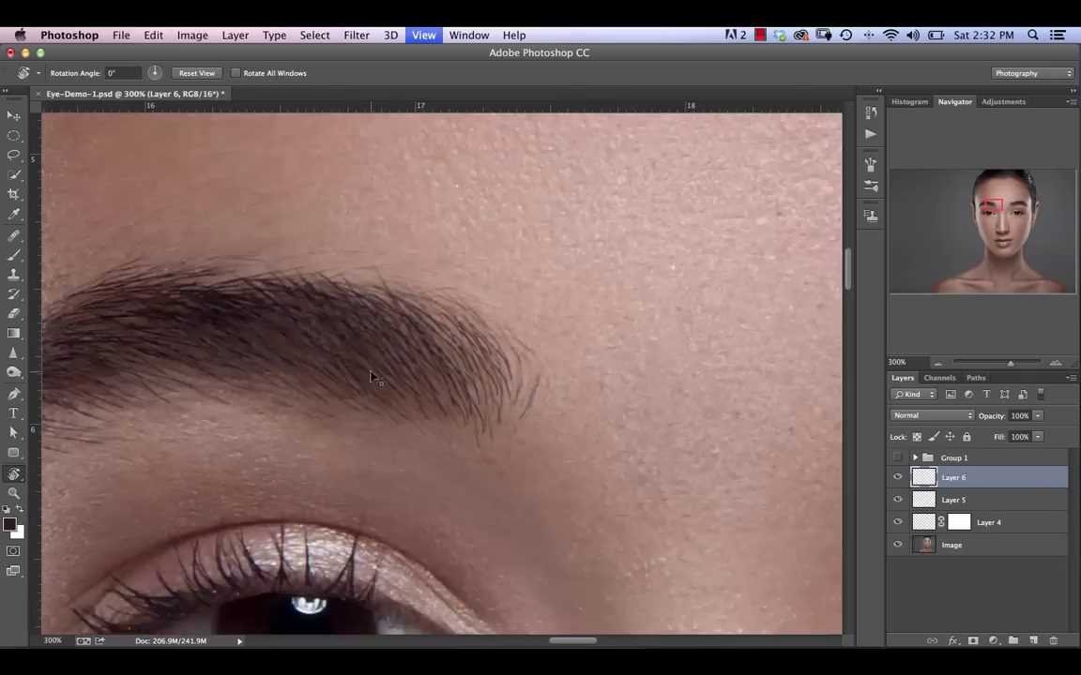
drag(463, 388, 549, 331)
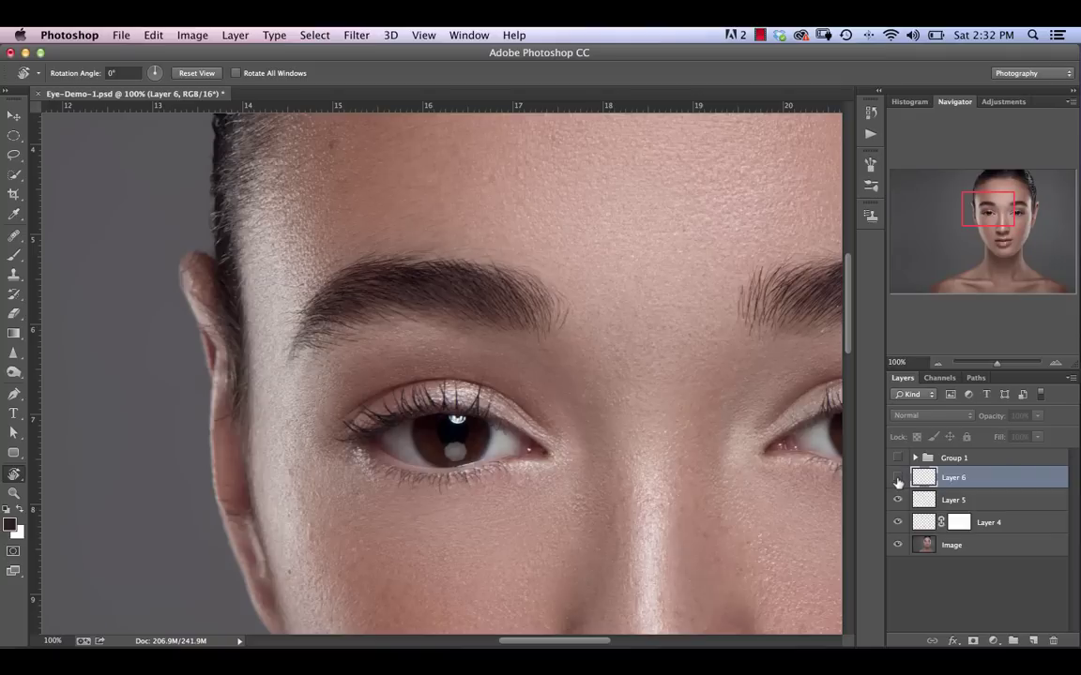
drag(1000, 417, 993, 420)
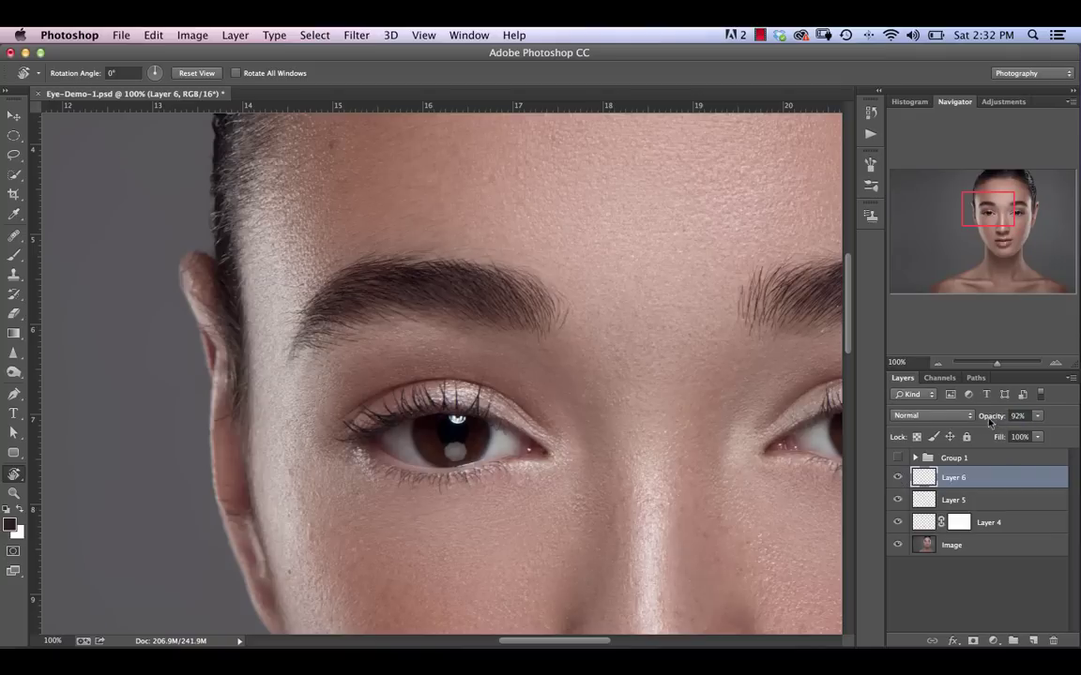
Reapply the last Gaussian Blur to Layer 6 and compare the eyebrow with the layer hidden and shown.
click(361, 35)
click(369, 53)
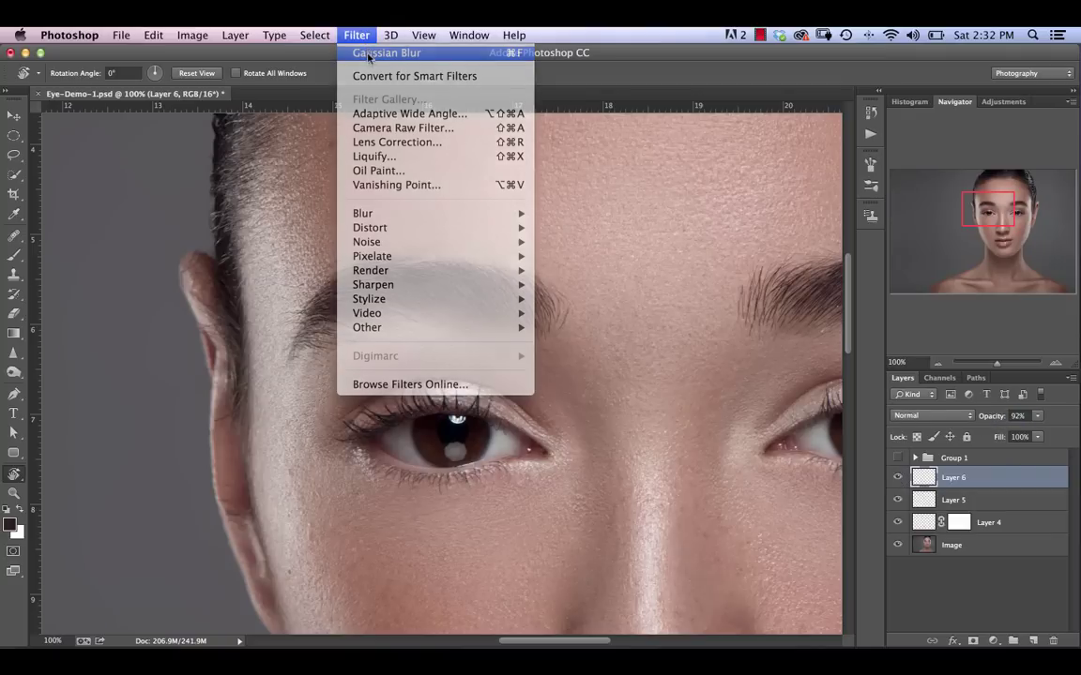
click(897, 479)
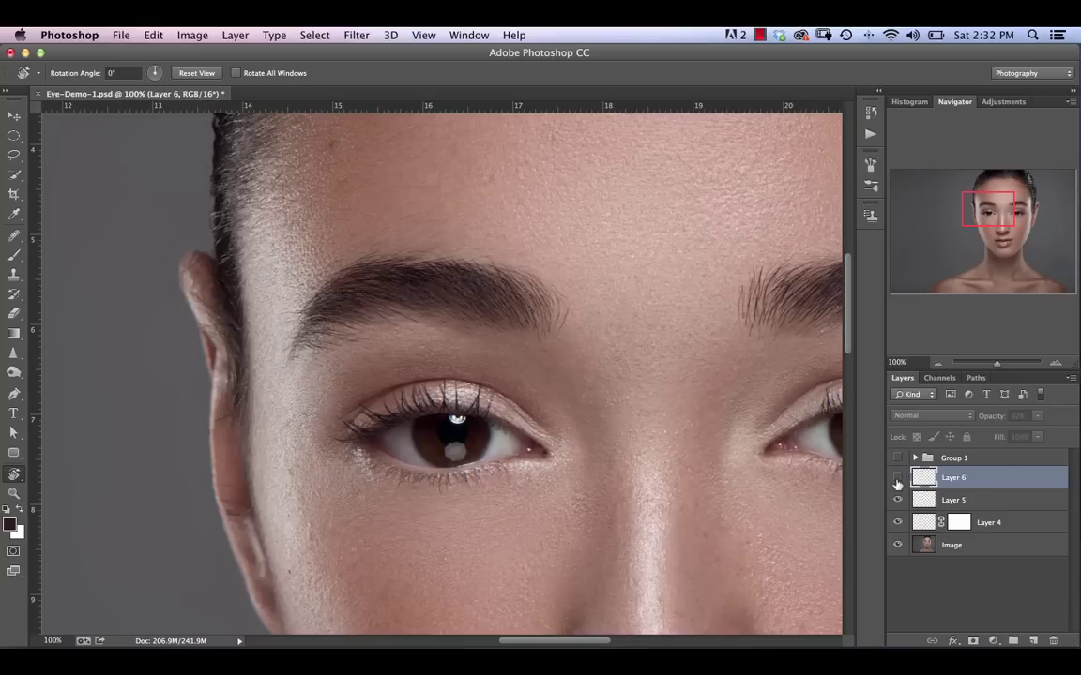
click(897, 479)
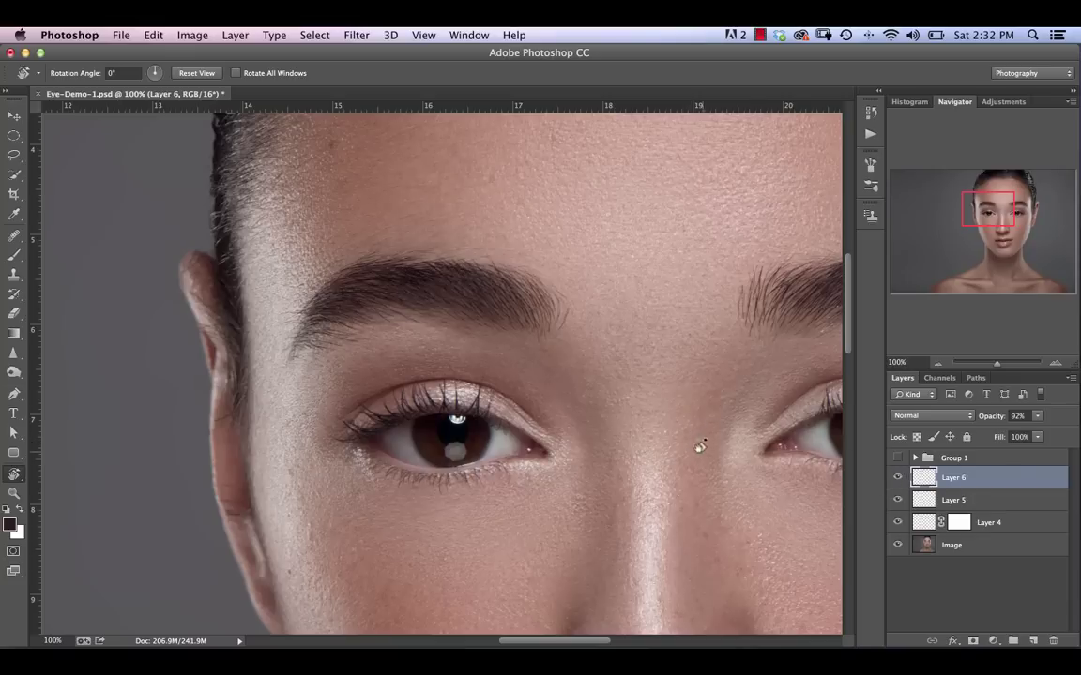
key(super+minus)
key(super+minus)
key(super+minus)
key(super+minus)
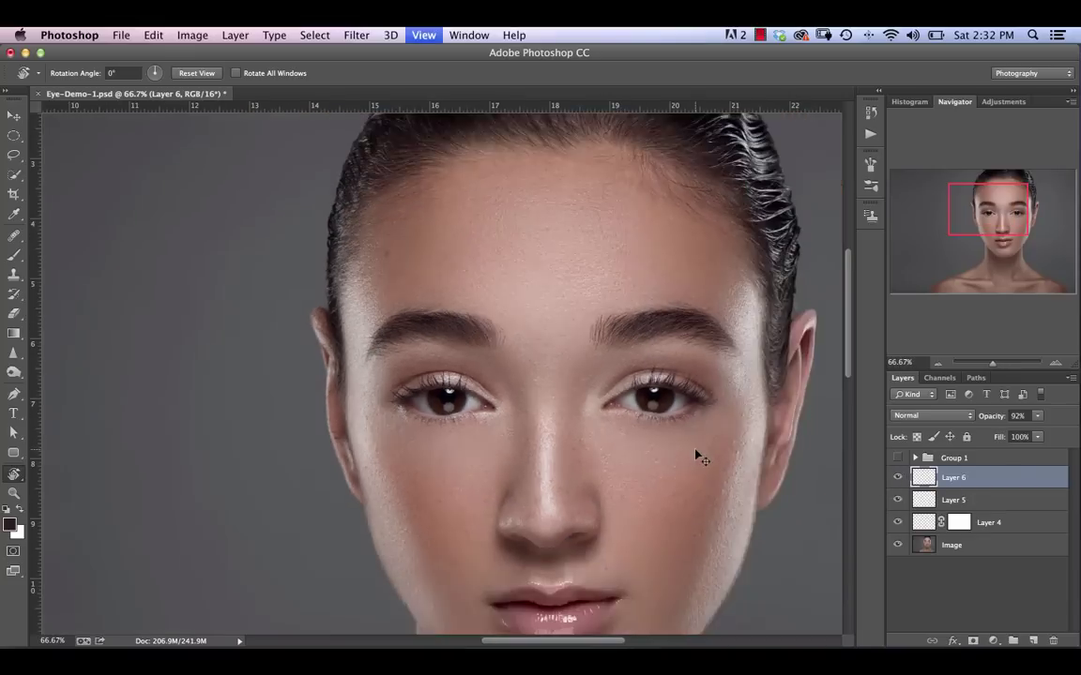